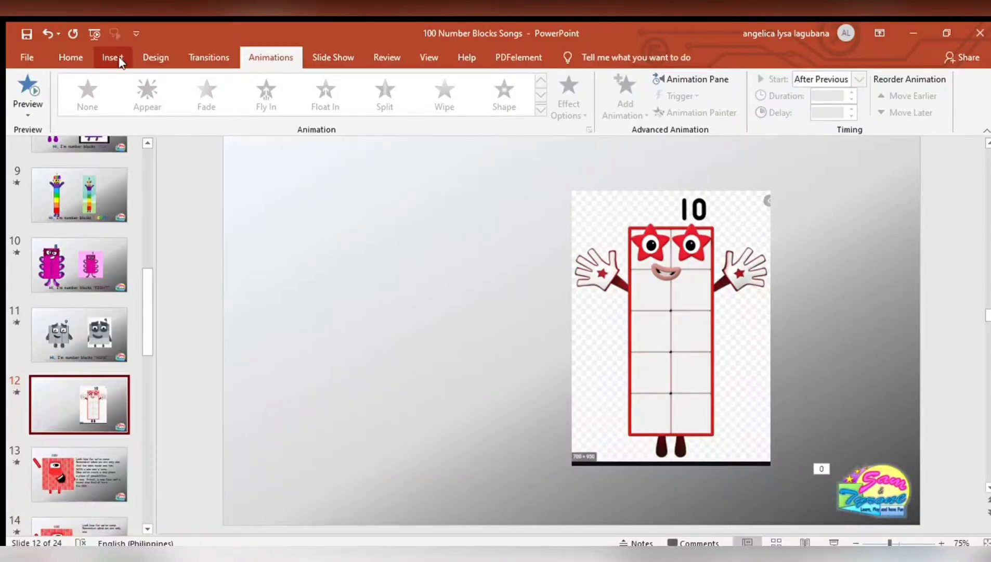
# Draw a small square to the left of Ten's reference picture on slide 12.
pyautogui.click(113, 58)
pyautogui.moveTo(316, 227); pyautogui.dragTo(357, 264)
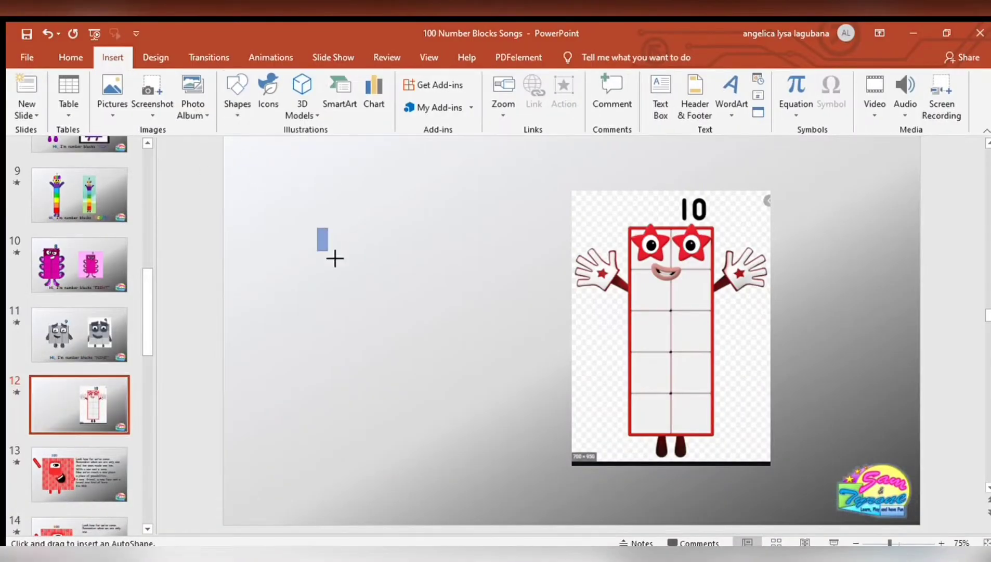
# Give the square a red outline and copy it into a two-column, five-row grid.
pyautogui.click(416, 98)
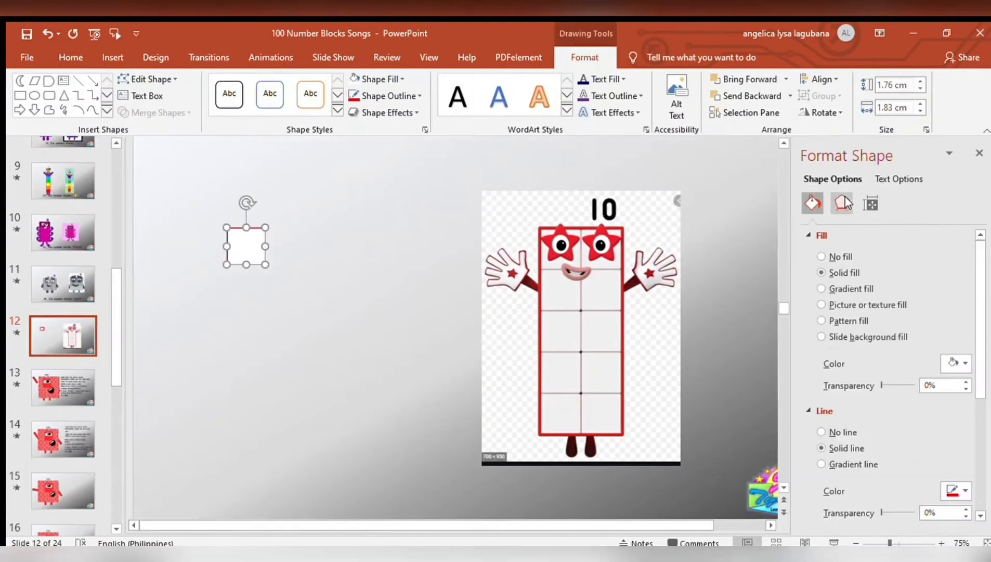
pyautogui.click(844, 203)
pyautogui.moveTo(242, 245)
pyautogui.mouseDown()
pyautogui.moveTo(269, 303)
pyautogui.moveTo(260, 374)
pyautogui.mouseUp()
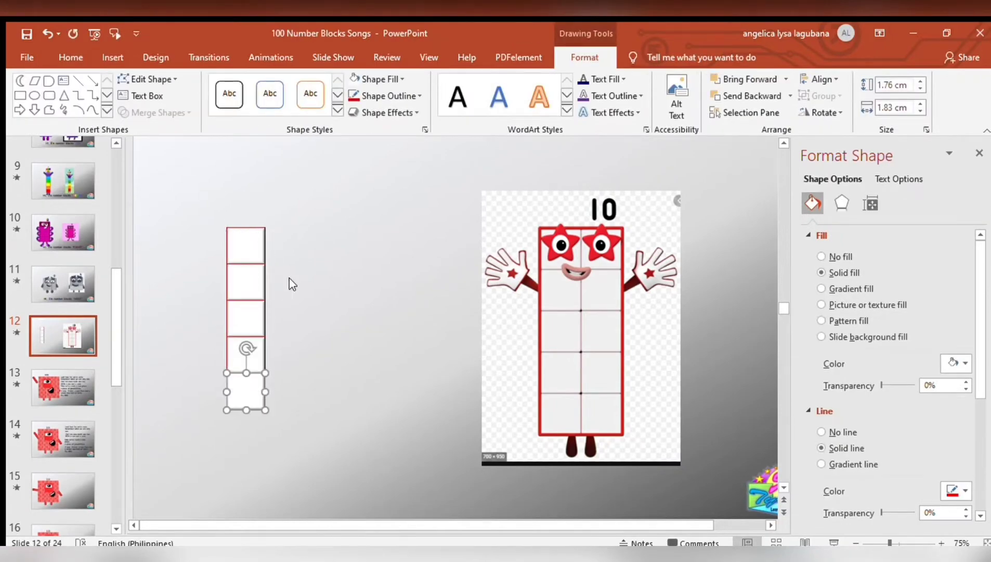
pyautogui.moveTo(312, 427); pyautogui.dragTo(192, 180)
pyautogui.moveTo(237, 246); pyautogui.dragTo(274, 247)
# Select all ten squares and group them into one object with Ctrl+G.
pyautogui.click(350, 266)
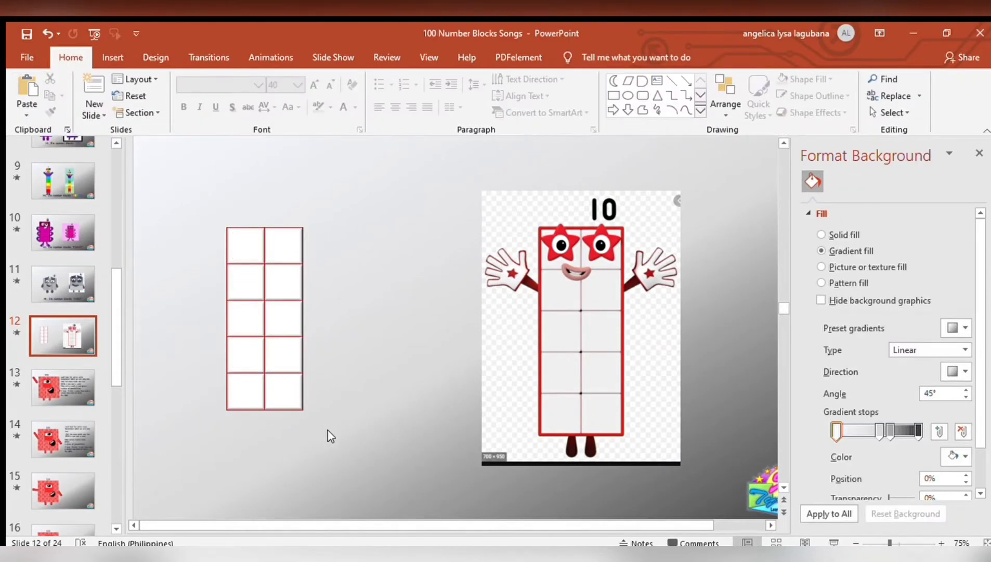
pyautogui.moveTo(329, 436); pyautogui.dragTo(214, 195)
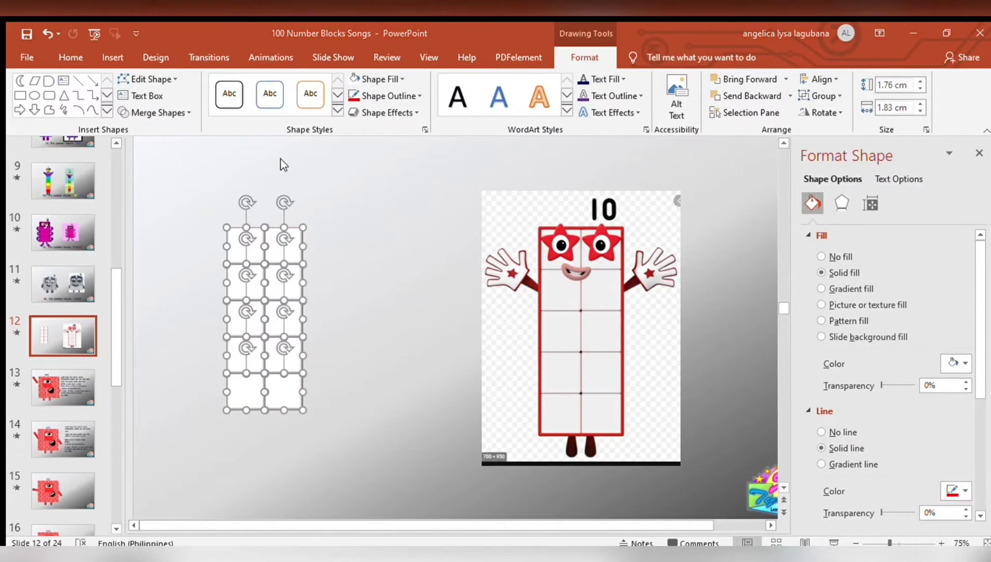
pyautogui.click(380, 401)
pyautogui.moveTo(380, 401); pyautogui.dragTo(230, 221)
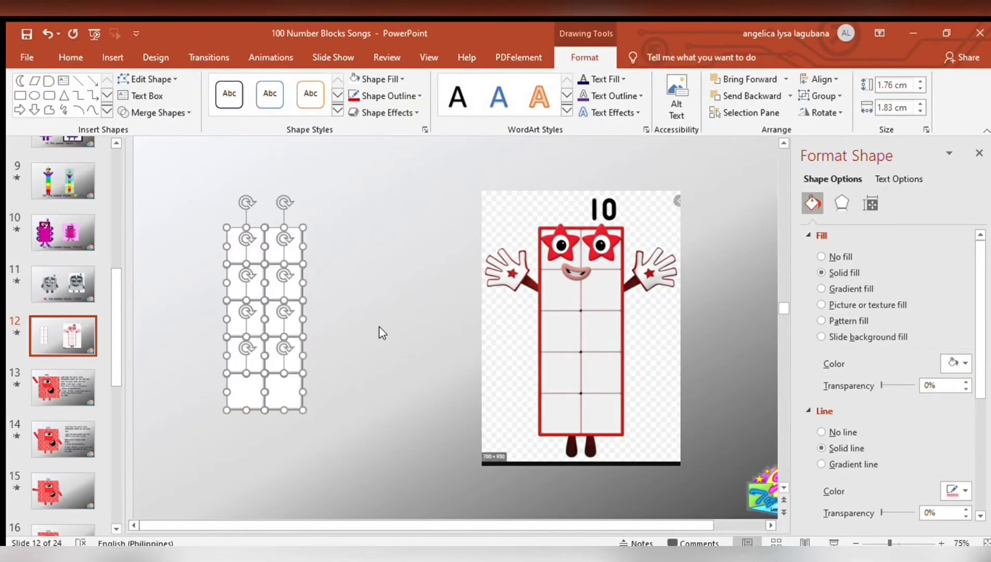
pyautogui.hotkey('ctrl', 'g')
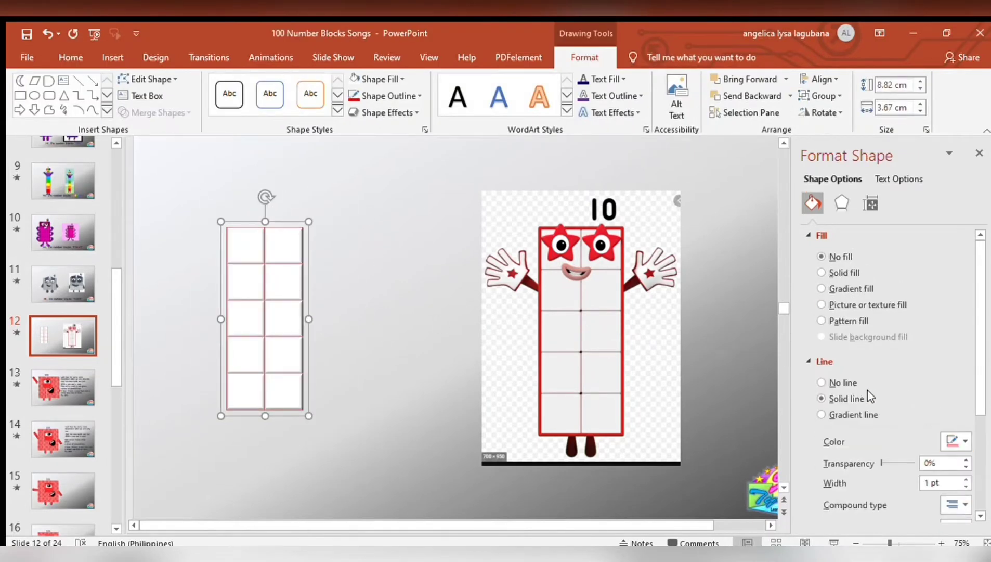
pyautogui.click(347, 231)
pyautogui.click(112, 57)
# Draw a tall rectangle beside the grid, fill it red and add a bevel effect.
pyautogui.click(237, 104)
pyautogui.click(231, 156)
pyautogui.moveTo(311, 227); pyautogui.dragTo(404, 410)
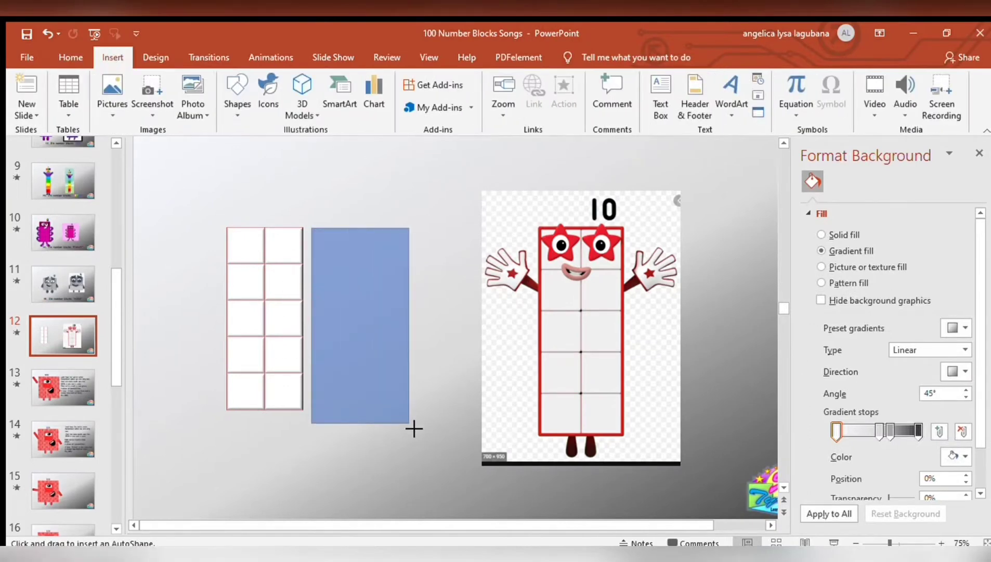
pyautogui.click(964, 359)
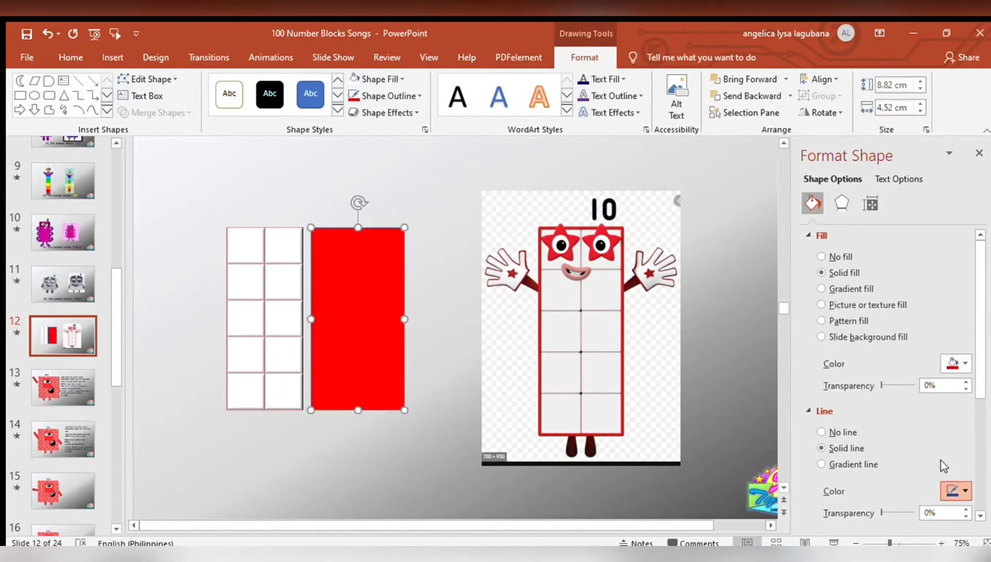
pyautogui.click(842, 202)
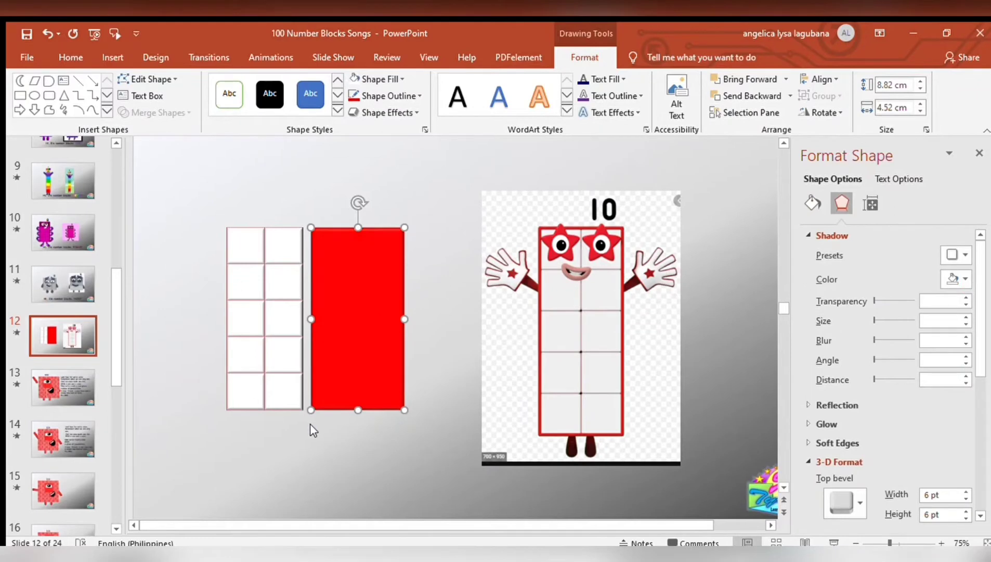
# Move the grid onto the red rectangle and resize the rectangle to frame it.
pyautogui.click(247, 237)
pyautogui.moveTo(248, 236); pyautogui.dragTo(338, 244)
pyautogui.click(375, 310)
pyautogui.moveTo(357, 408); pyautogui.dragTo(357, 424)
pyautogui.moveTo(404, 326); pyautogui.dragTo(402, 326)
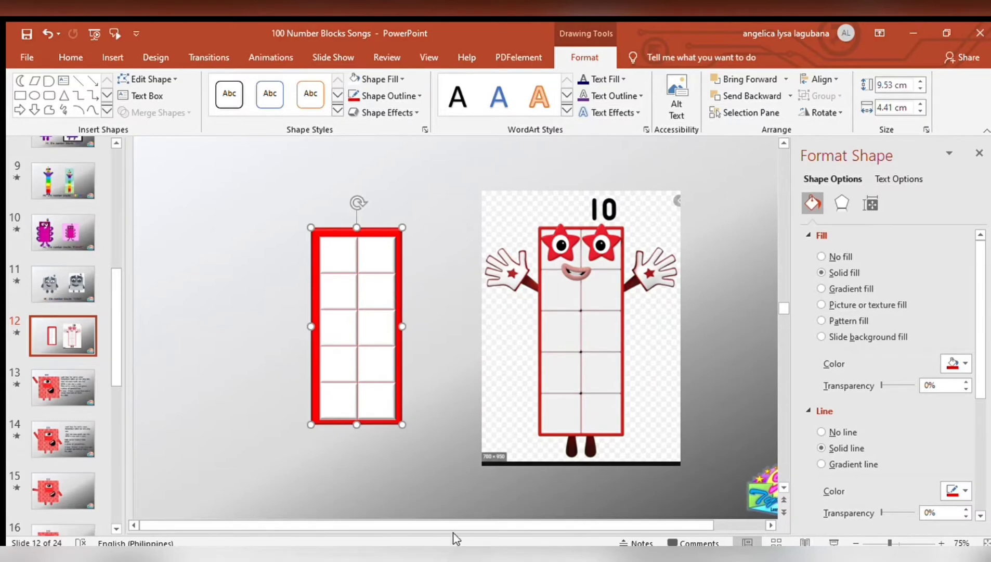
pyautogui.moveTo(311, 326); pyautogui.dragTo(316, 326)
pyautogui.moveTo(359, 228); pyautogui.dragTo(364, 235)
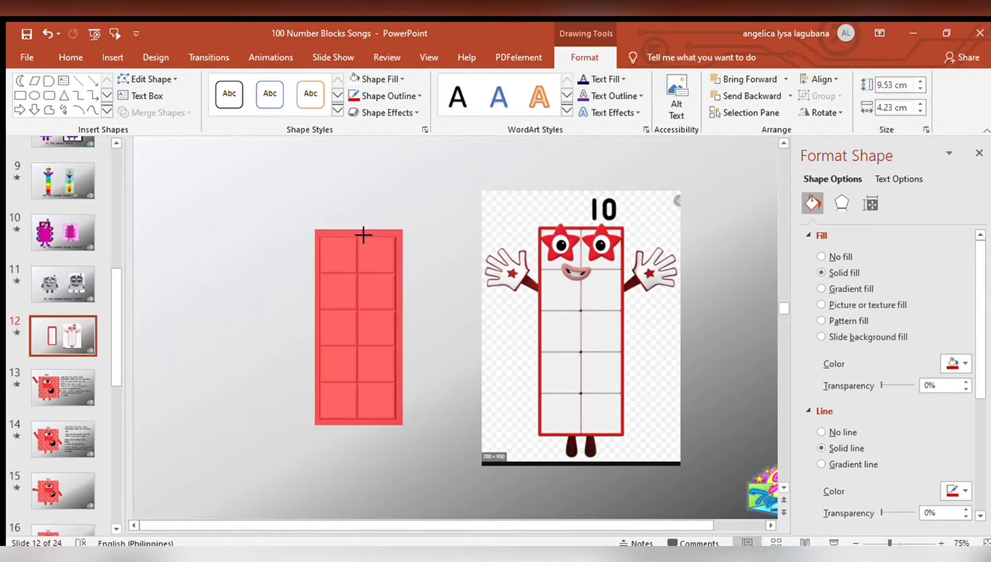
pyautogui.click(468, 328)
pyautogui.scroll(5, 402, 410)
# Fine-tune the red frame's size and position so it fits snugly around the grid.
pyautogui.click(321, 365)
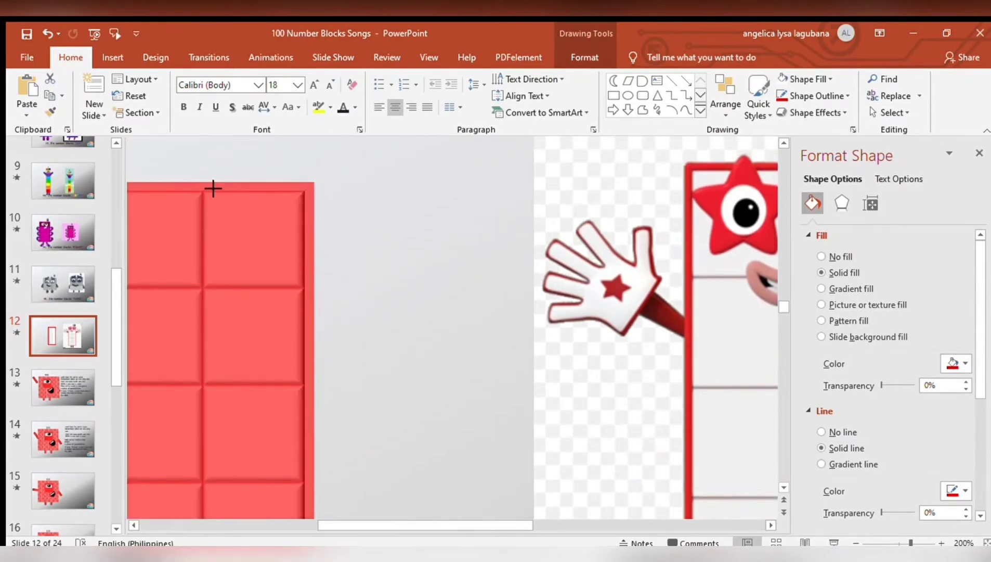
pyautogui.moveTo(440, 524); pyautogui.dragTo(305, 522)
pyautogui.moveTo(420, 435); pyautogui.dragTo(505, 436)
pyautogui.moveTo(619, 250); pyautogui.dragTo(619, 194)
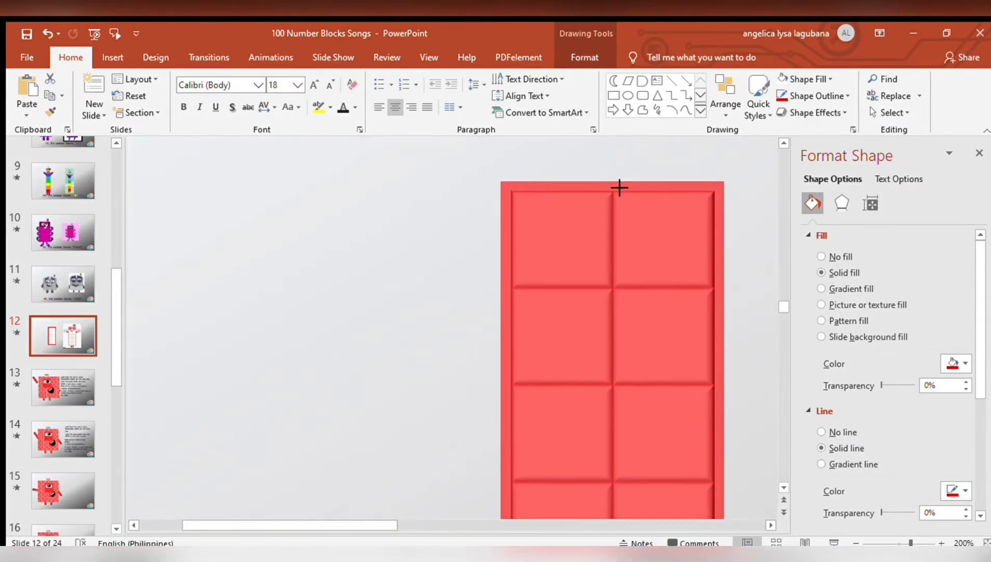
pyautogui.scroll(-2, 725, 419)
pyautogui.moveTo(609, 436); pyautogui.dragTo(618, 427)
pyautogui.moveTo(504, 240); pyautogui.dragTo(509, 248)
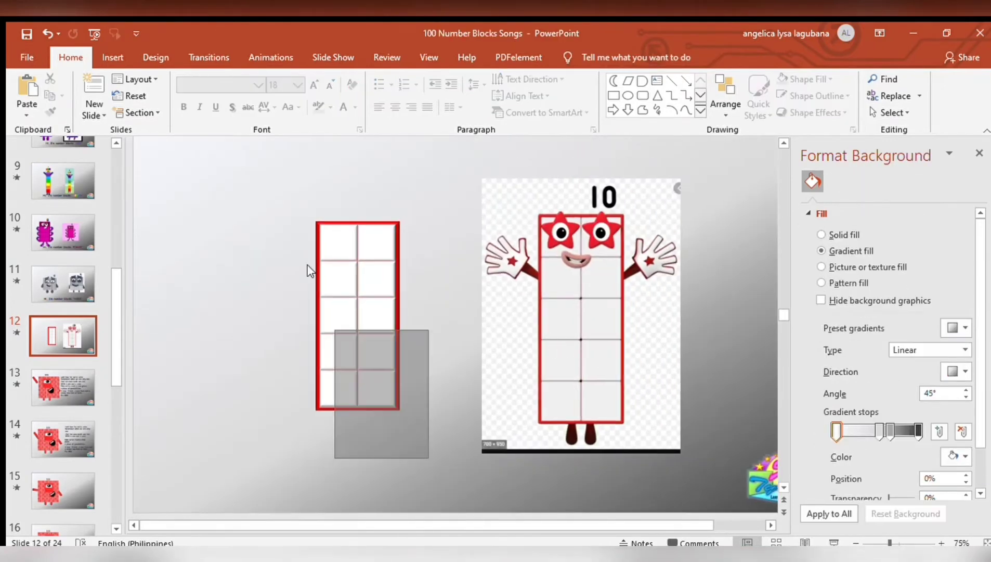
pyautogui.click(378, 332)
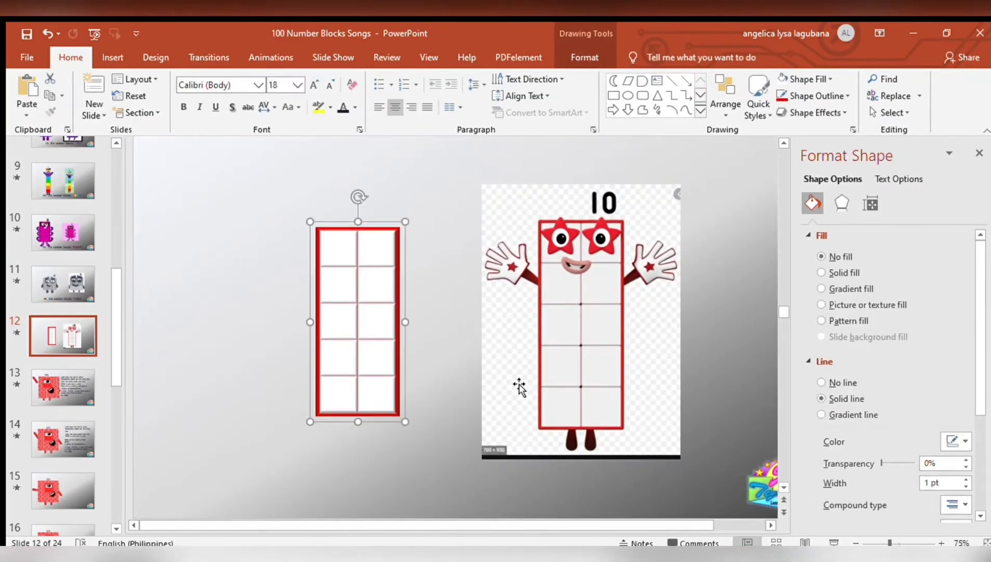
pyautogui.click(112, 57)
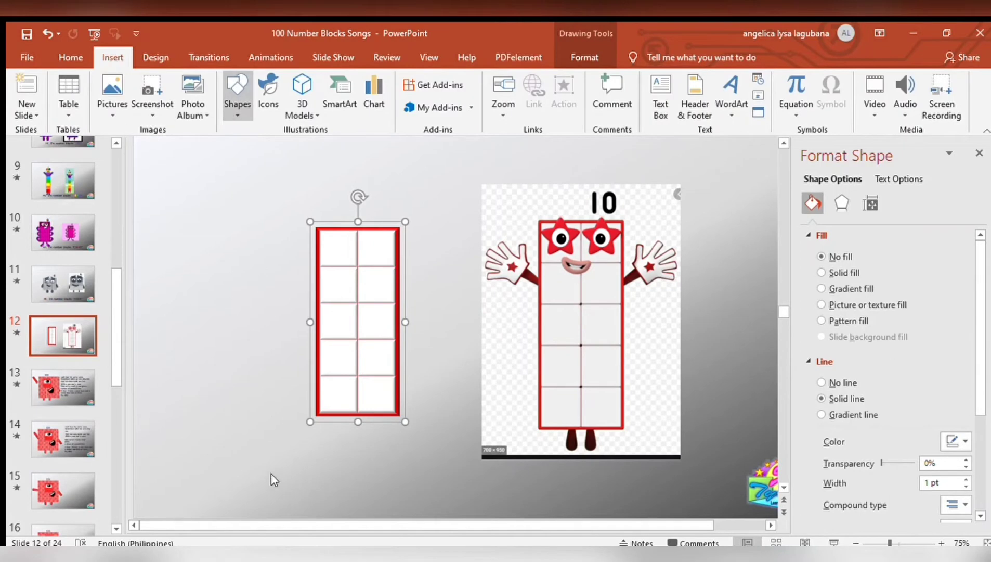
# Draw a star over the frame and drag its points into rounded curves.
pyautogui.moveTo(232, 187); pyautogui.dragTo(428, 358)
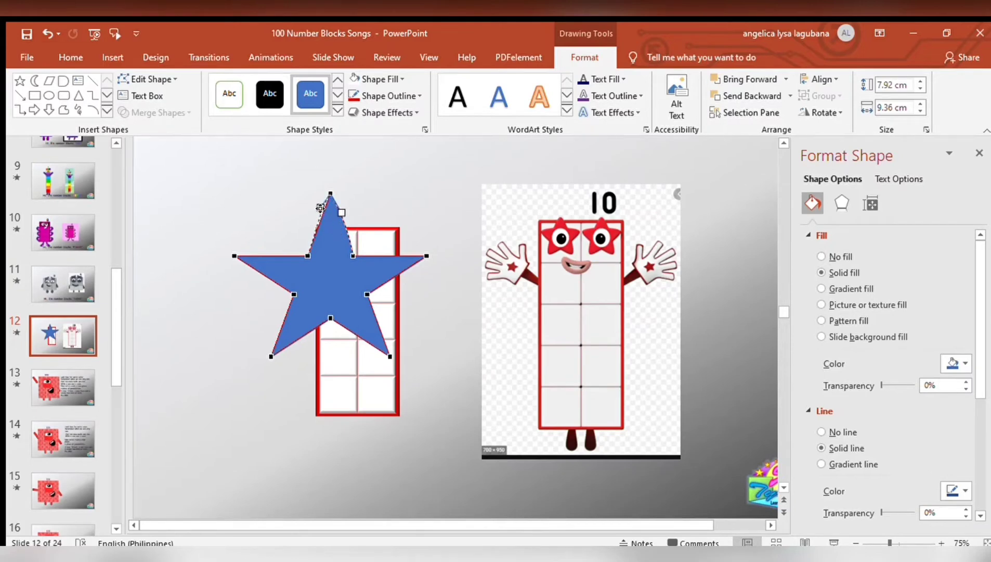
pyautogui.moveTo(361, 259)
pyautogui.mouseDown()
pyautogui.moveTo(376, 251)
pyautogui.moveTo(354, 253)
pyautogui.mouseUp()
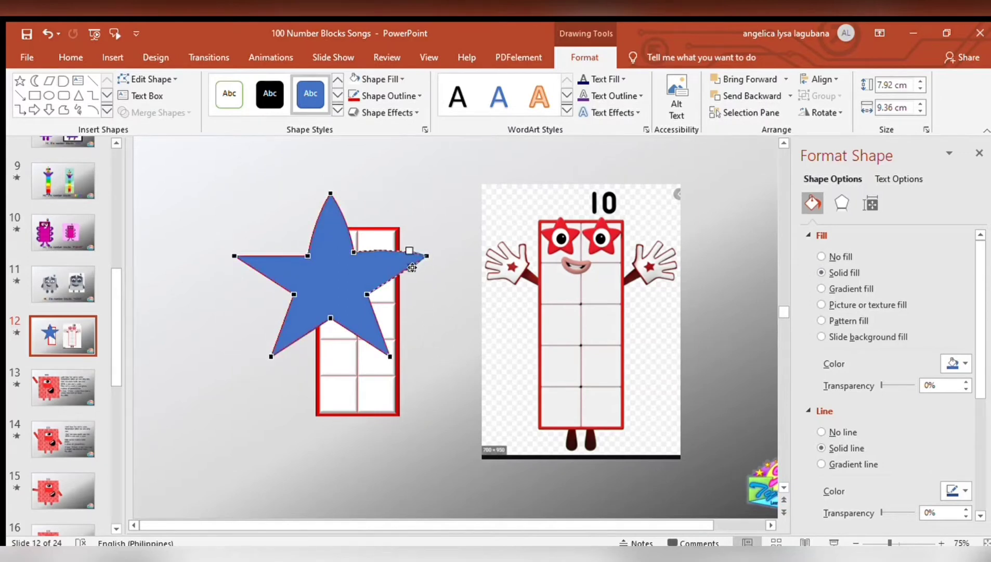
pyautogui.moveTo(367, 294); pyautogui.dragTo(373, 295)
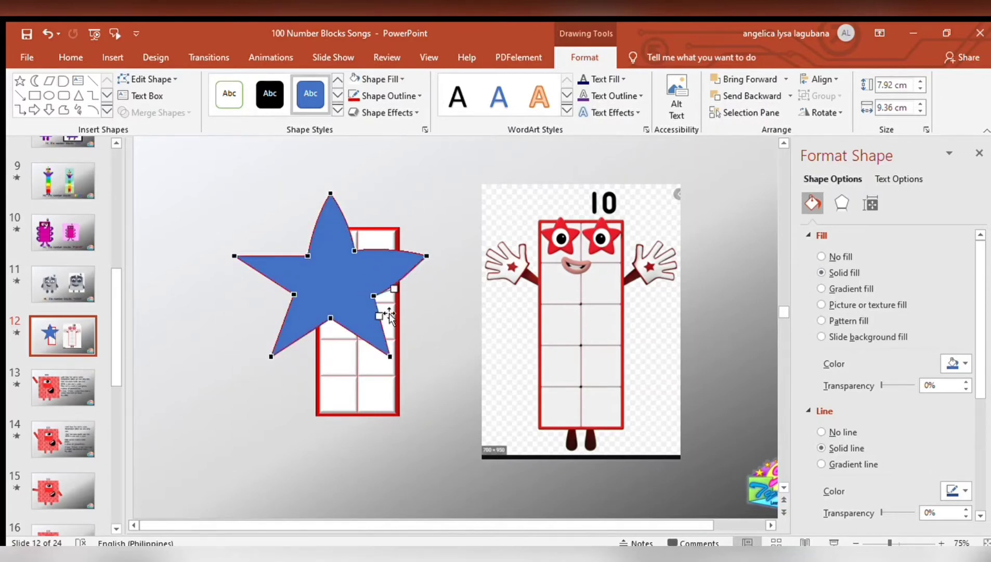
pyautogui.moveTo(330, 318); pyautogui.dragTo(329, 325)
pyautogui.moveTo(294, 294); pyautogui.dragTo(285, 295)
pyautogui.click(307, 255)
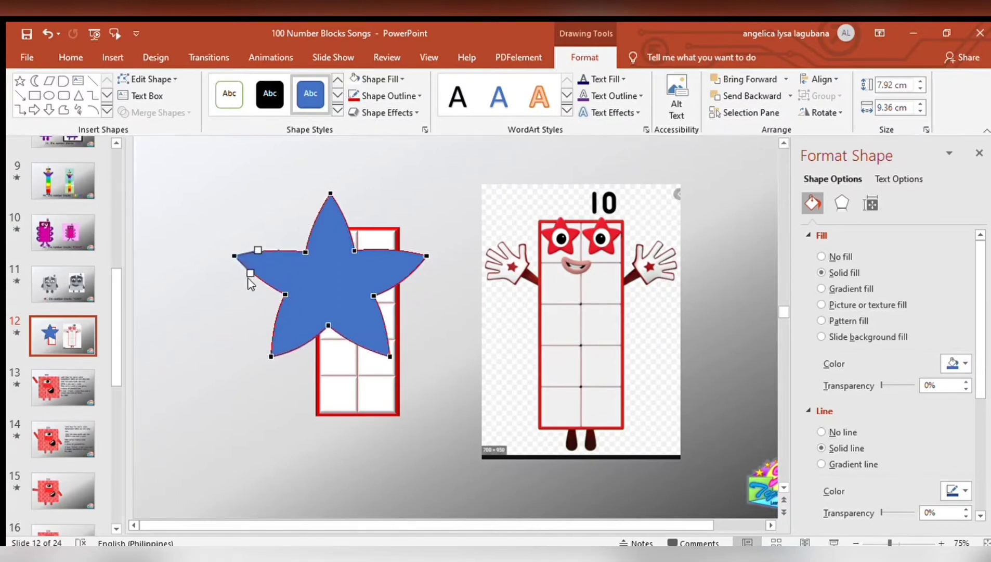
pyautogui.click(291, 253)
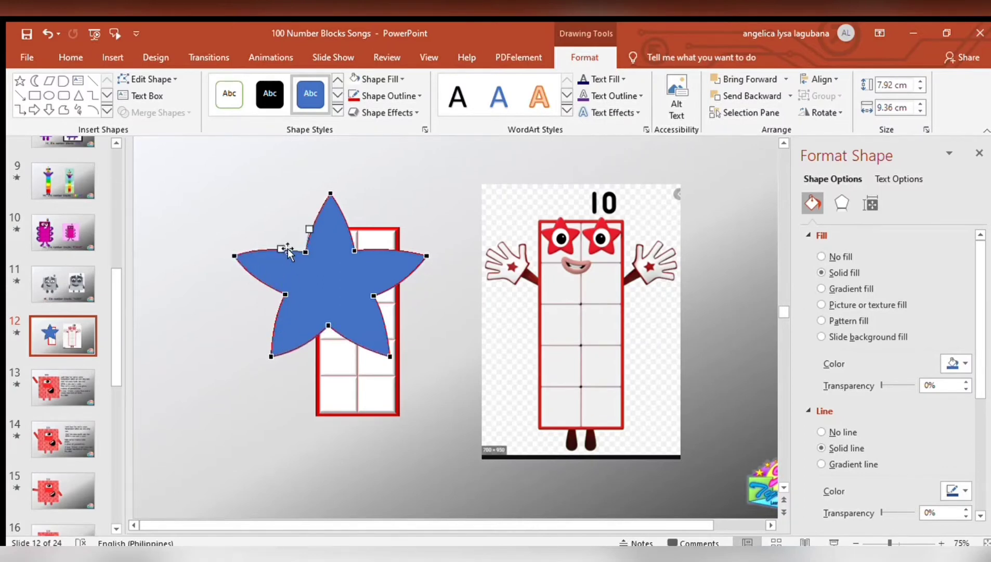
pyautogui.moveTo(285, 295); pyautogui.dragTo(281, 294)
pyautogui.moveTo(328, 326); pyautogui.dragTo(329, 329)
pyautogui.moveTo(373, 295); pyautogui.dragTo(378, 295)
pyautogui.click(355, 249)
# Make the star red in fill and outline with bevel and shadow, shrunk onto the top-left cell.
pyautogui.click(953, 363)
pyautogui.click(953, 491)
pyautogui.click(841, 203)
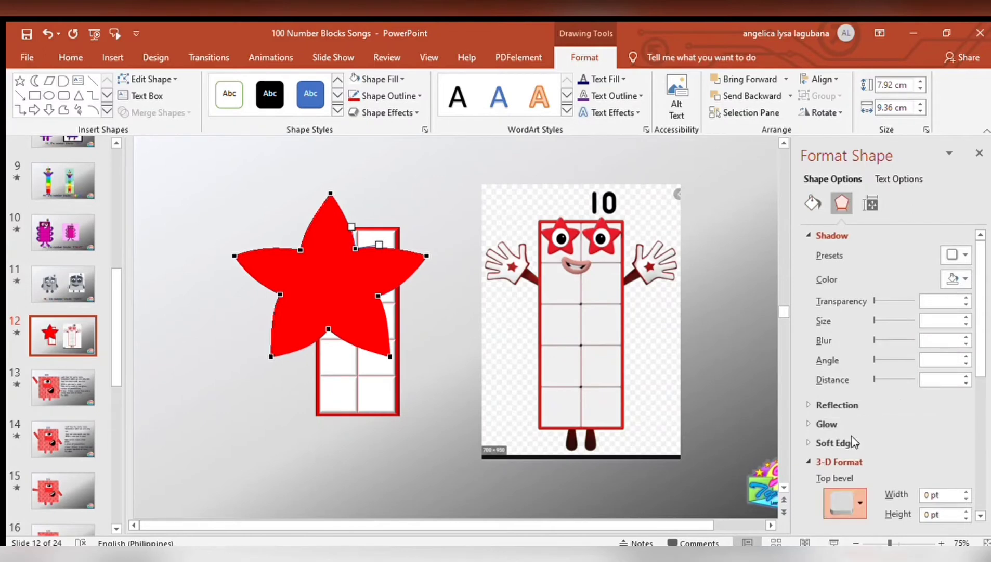
pyautogui.click(427, 332)
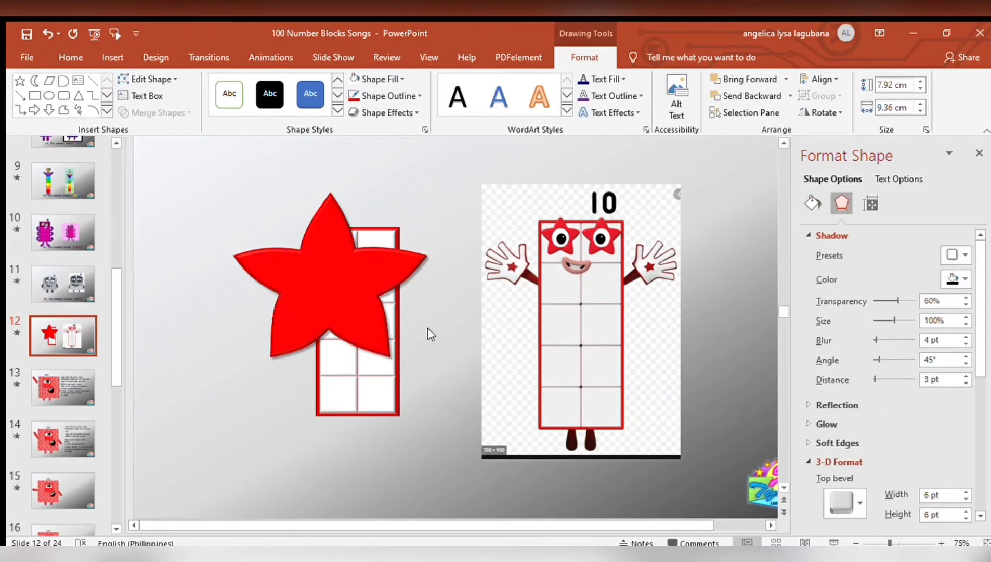
pyautogui.click(329, 271)
pyautogui.moveTo(425, 365)
pyautogui.mouseDown()
pyautogui.moveTo(288, 250)
pyautogui.moveTo(339, 241)
pyautogui.moveTo(359, 261)
pyautogui.mouseUp()
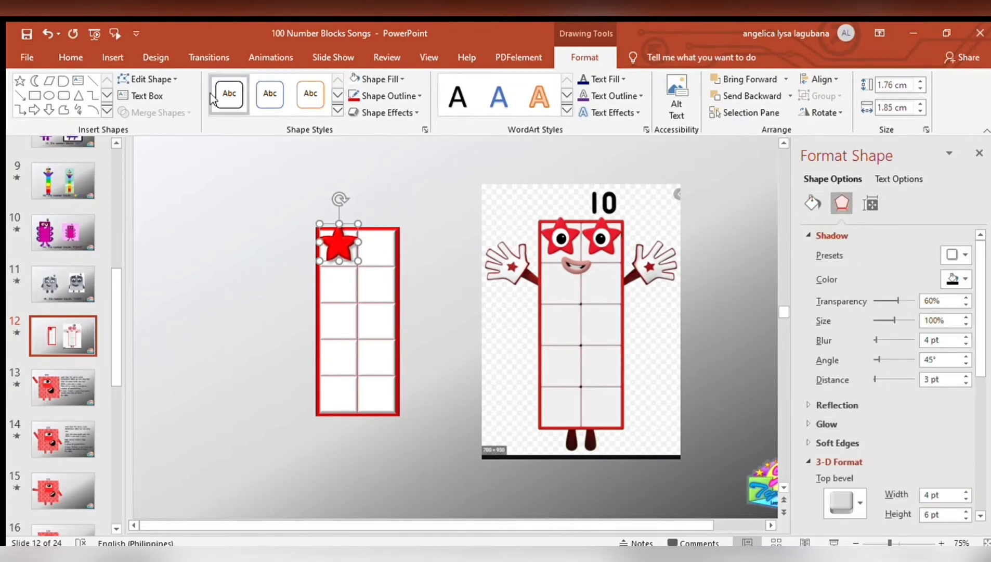
# Add a black-filled, black-outlined pupil circle inside the star's eye.
pyautogui.moveTo(361, 262); pyautogui.dragTo(343, 244)
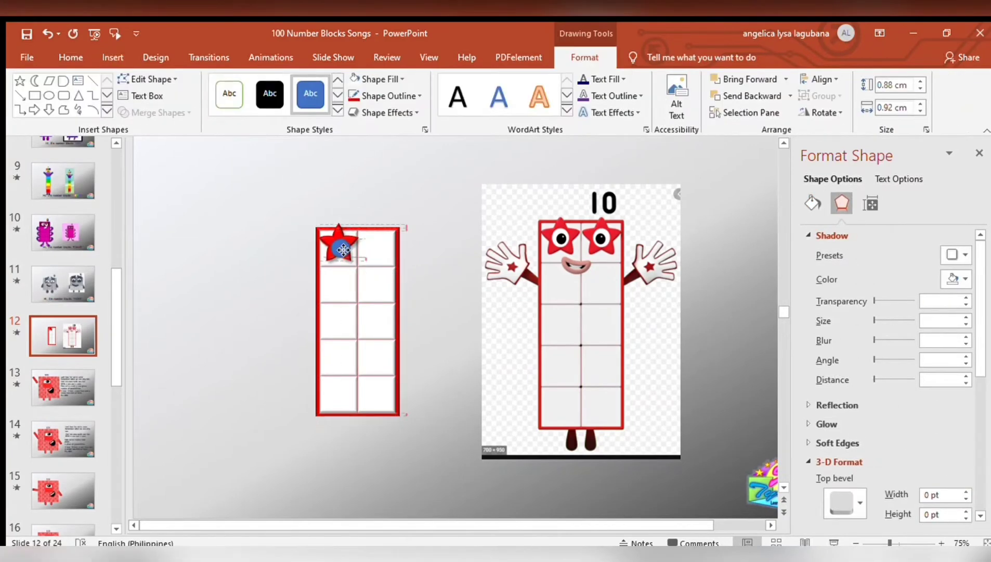
pyautogui.hotkey('ctrl', 'z')
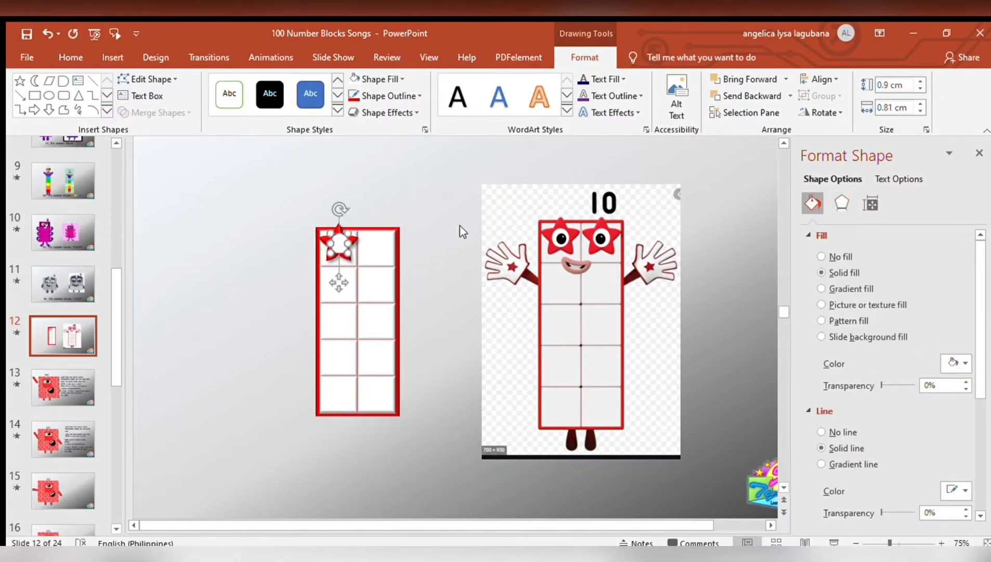
pyautogui.click(953, 364)
pyautogui.click(953, 490)
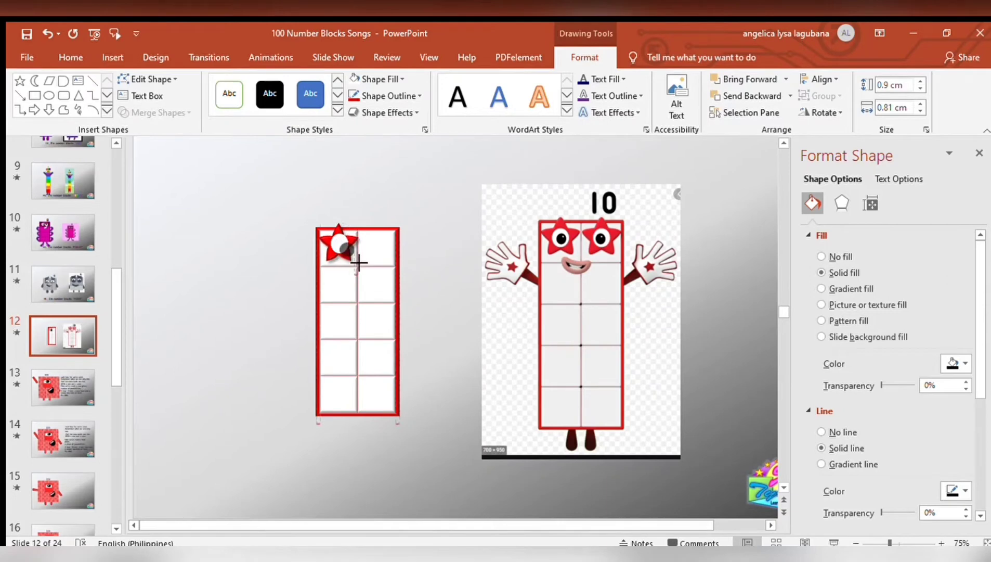
pyautogui.moveTo(359, 263); pyautogui.dragTo(344, 283)
pyautogui.scroll(5, 393, 328)
pyautogui.scroll(3, 393, 328)
# Set the eye highlight's height to 0.1 cm and select the whole star eye.
pyautogui.click(446, 304)
pyautogui.click(457, 325)
pyautogui.click(871, 203)
pyautogui.click(966, 249)
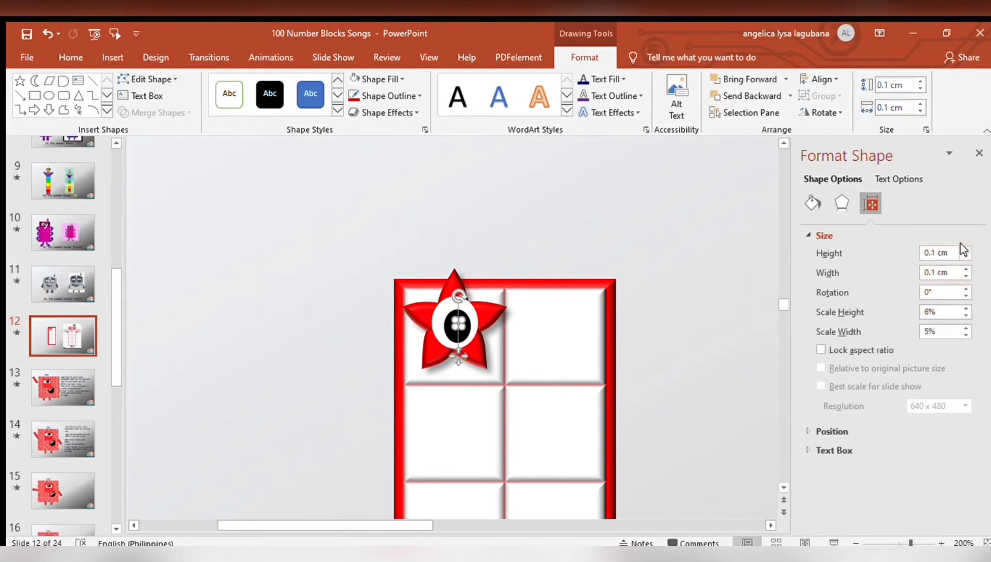
pyautogui.press('Return')
pyautogui.click(359, 277)
pyautogui.click(442, 319)
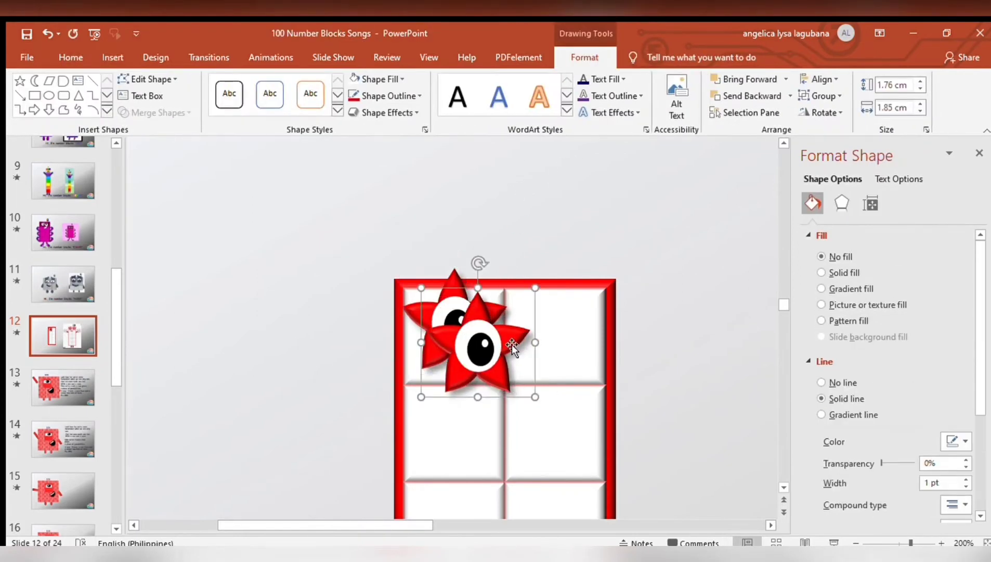
pyautogui.click(112, 58)
pyautogui.click(238, 99)
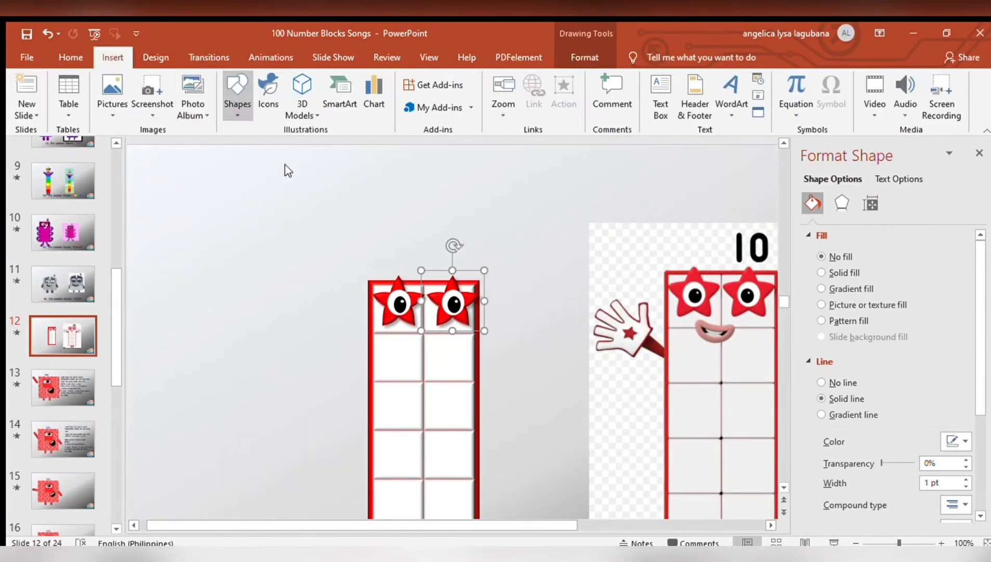
# Draw a pink mouth below the star eyes with shadow and an 8 pt bevel.
pyautogui.moveTo(390, 334)
pyautogui.mouseDown()
pyautogui.moveTo(442, 378)
pyautogui.moveTo(416, 349)
pyautogui.mouseUp()
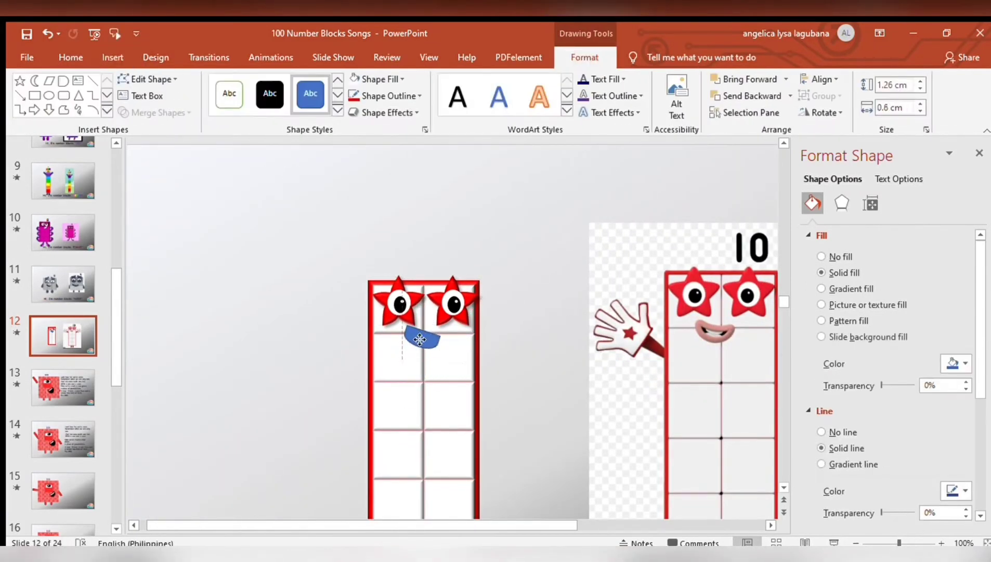
pyautogui.click(953, 363)
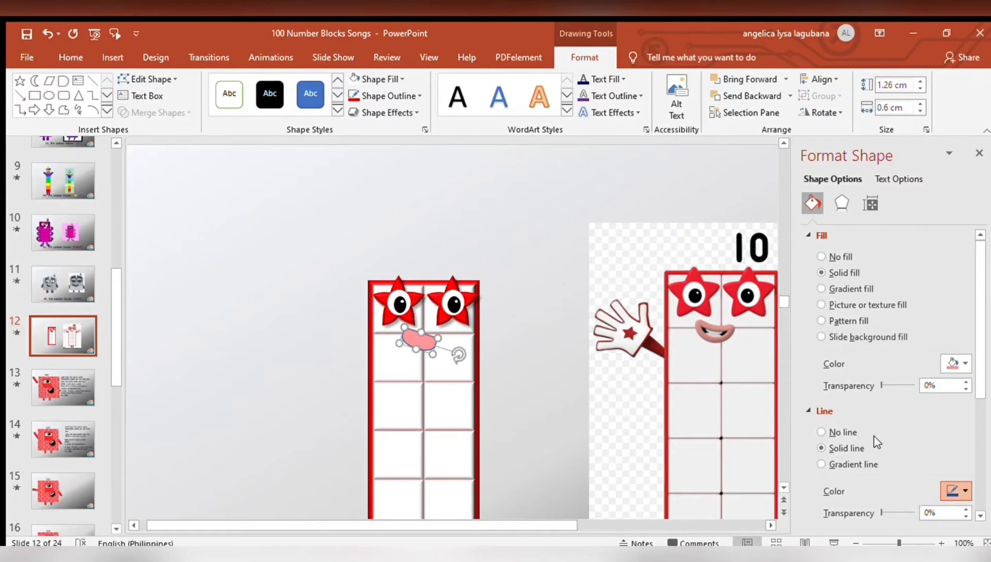
pyautogui.click(841, 203)
pyautogui.scroll(-3, 894, 364)
pyautogui.click(966, 422)
pyautogui.click(966, 421)
pyautogui.keyDown('ctrl'); pyautogui.scroll(2, 432, 358); pyautogui.keyUp('ctrl')
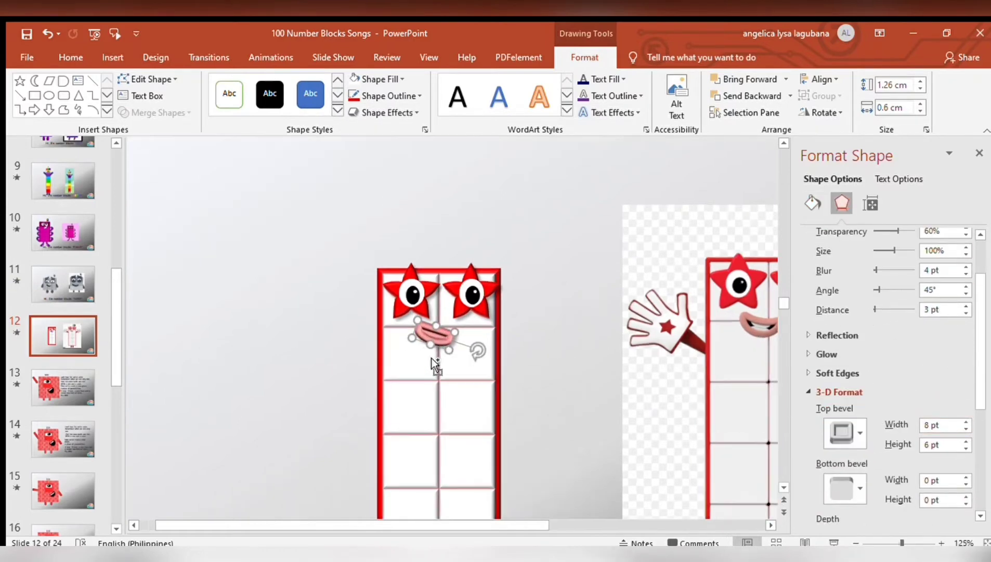
pyautogui.keyDown('ctrl'); pyautogui.scroll(5, 432, 358); pyautogui.keyUp('ctrl')
# Edit the mouth's points to curve it into smiling lips, then duplicate it.
pyautogui.moveTo(435, 294)
pyautogui.mouseDown()
pyautogui.moveTo(439, 287)
pyautogui.moveTo(433, 294)
pyautogui.mouseUp()
pyautogui.click(389, 304)
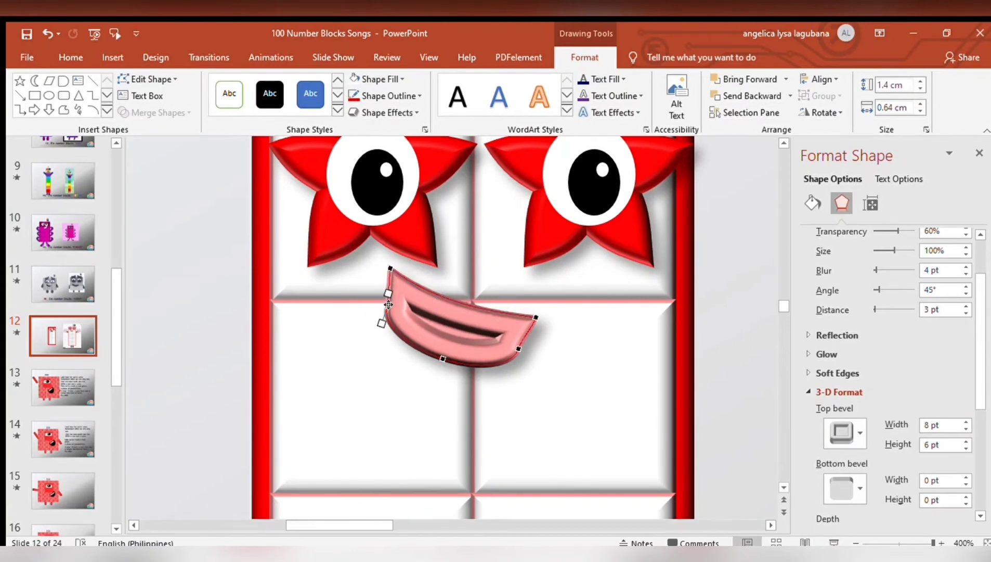
pyautogui.click(520, 347)
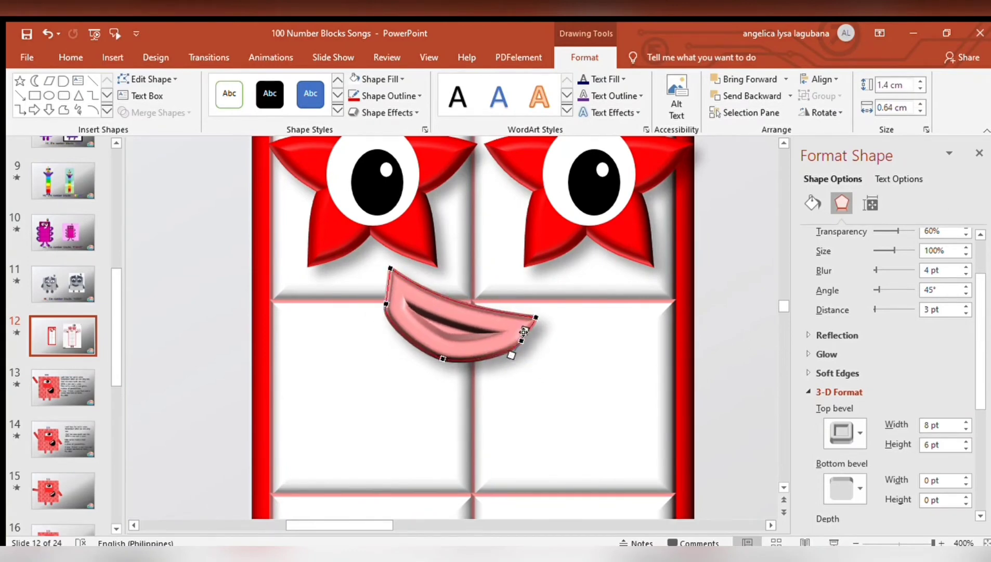
pyautogui.click(387, 306)
pyautogui.moveTo(390, 319); pyautogui.dragTo(392, 320)
pyautogui.click(522, 340)
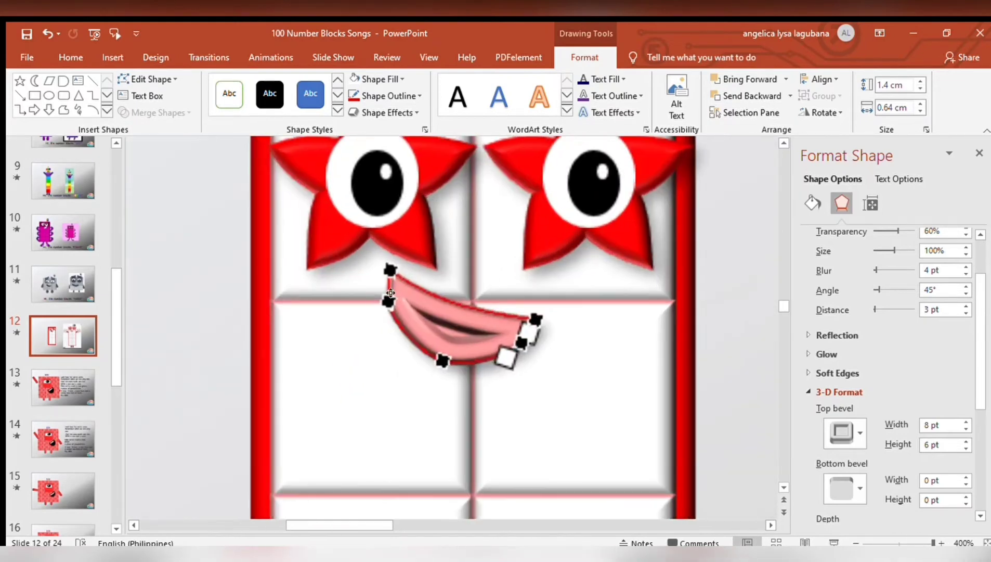
pyautogui.click(387, 280)
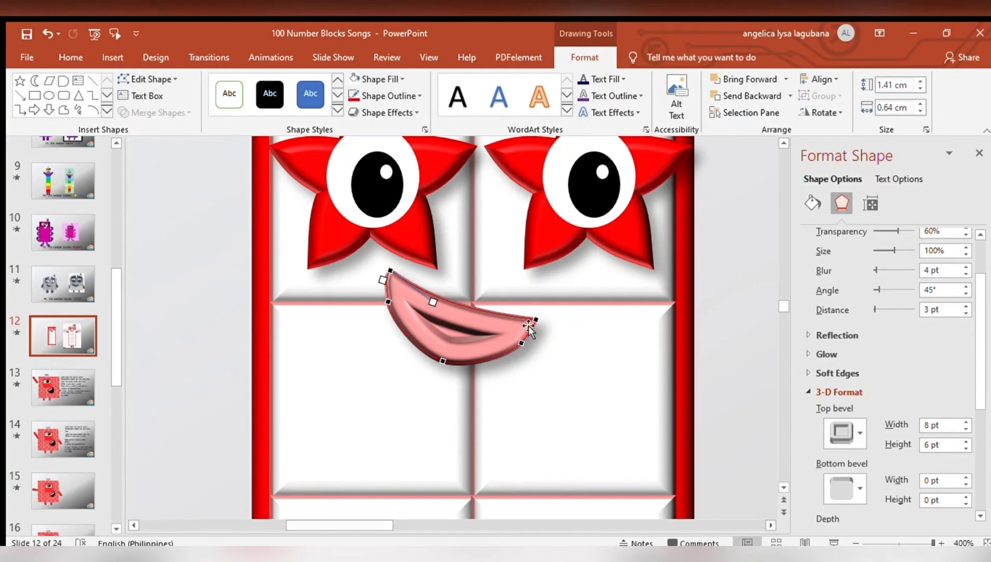
pyautogui.keyDown('ctrl'); pyautogui.scroll(-5, 493, 387); pyautogui.keyUp('ctrl')
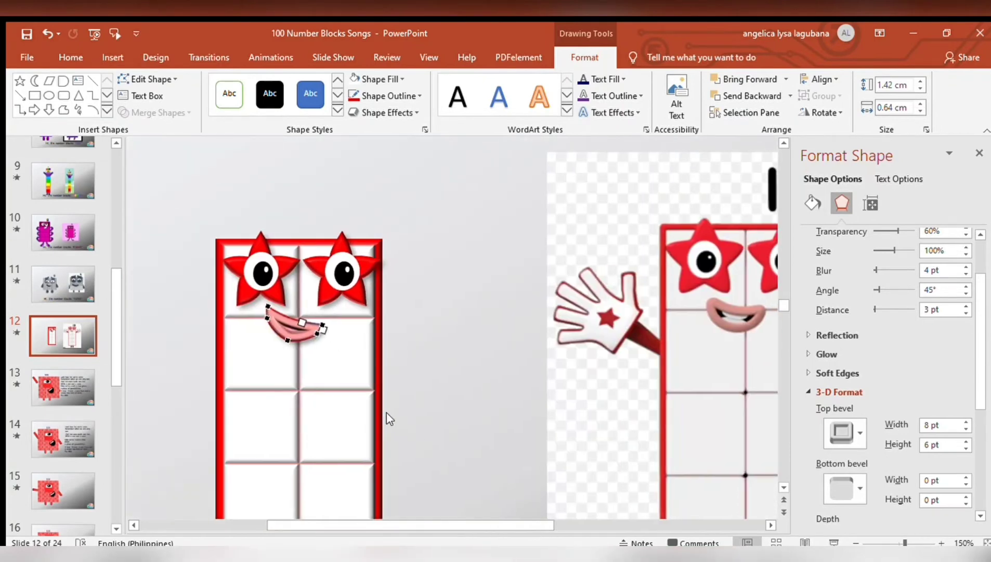
pyautogui.click(289, 338)
pyautogui.keyDown('ctrl'); pyautogui.moveTo(293, 341); pyautogui.dragTo(351, 383); pyautogui.keyUp('ctrl')
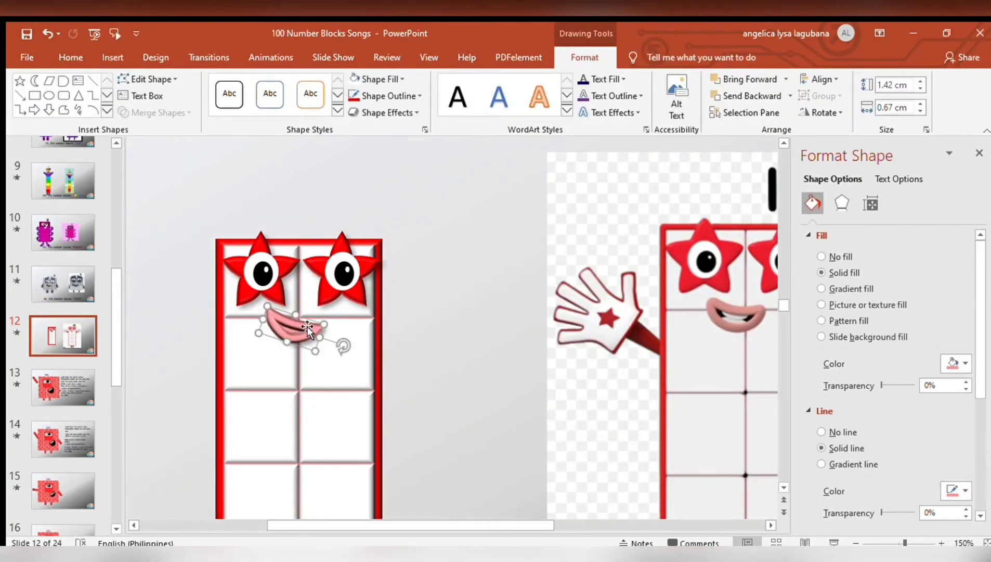
# Fill the mouth copy black, shrink it and move it inside the pink lips.
pyautogui.click(842, 204)
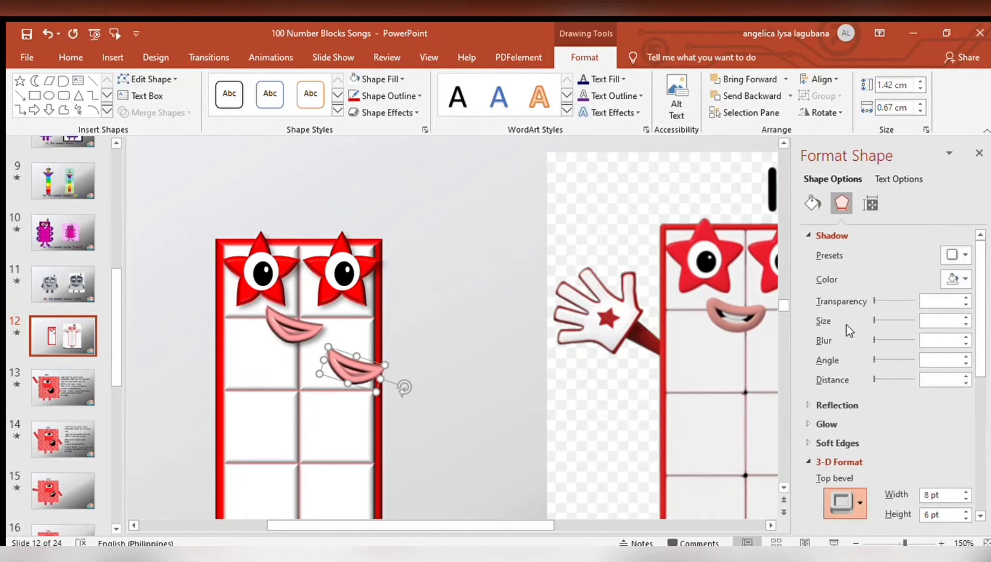
pyautogui.click(813, 204)
pyautogui.click(953, 363)
pyautogui.moveTo(385, 367); pyautogui.dragTo(370, 379)
pyautogui.scroll(5, 371, 379)
pyautogui.moveTo(453, 336)
pyautogui.mouseDown()
pyautogui.moveTo(309, 192)
pyautogui.moveTo(309, 211)
pyautogui.moveTo(285, 182)
pyautogui.mouseUp()
# Edit the black shape's points so it fits within the lips.
pyautogui.rightClick(308, 211)
pyautogui.press('e')
pyautogui.click(292, 202)
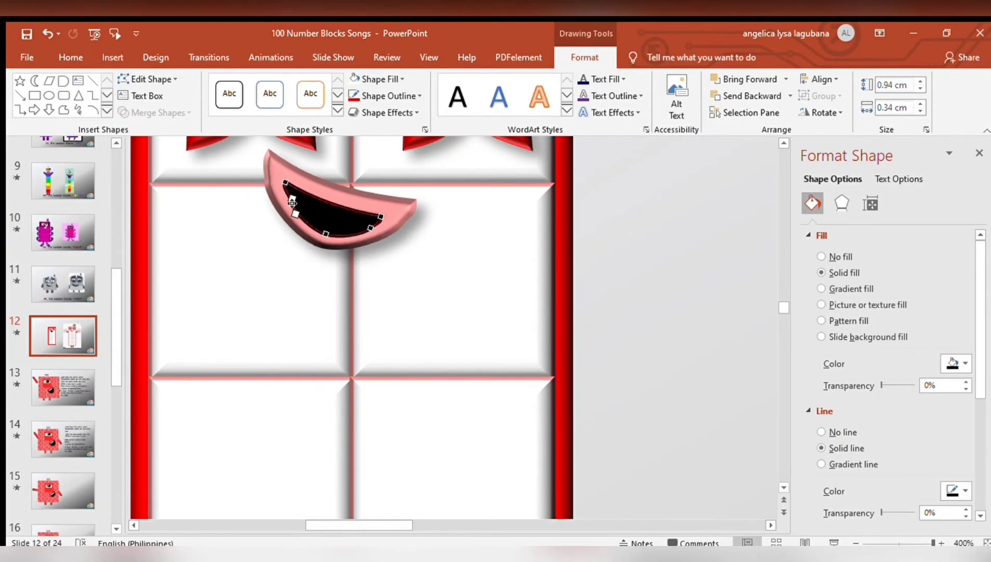
pyautogui.moveTo(326, 233); pyautogui.dragTo(397, 289)
pyautogui.press('Escape')
pyautogui.click(361, 254)
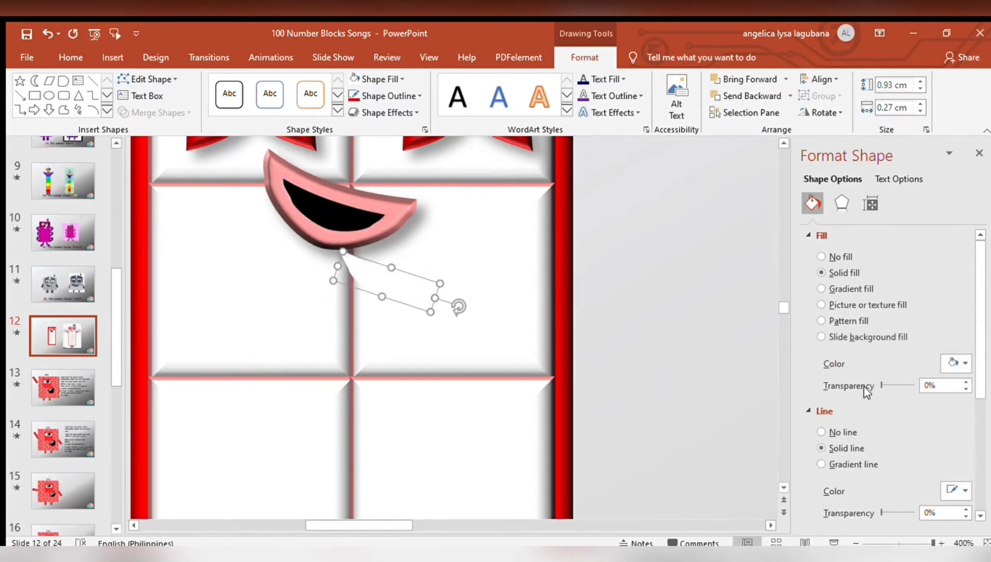
# Move the light teeth shape into the mouth and nudge it slightly down.
pyautogui.click(364, 269)
pyautogui.moveTo(364, 270); pyautogui.dragTo(327, 208)
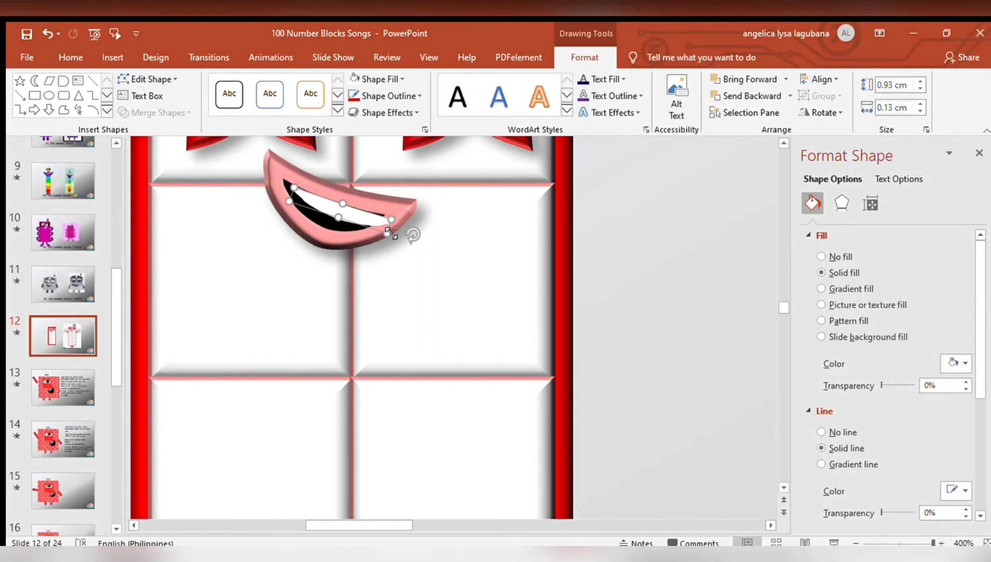
pyautogui.click(332, 207)
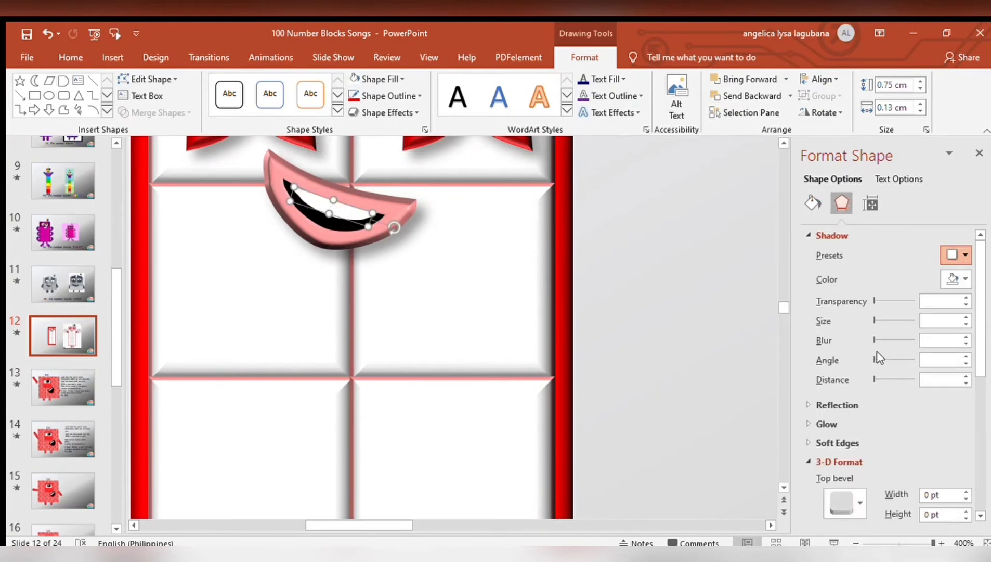
pyautogui.moveTo(372, 222); pyautogui.dragTo(370, 236)
# Reshape the teeth outline's points to follow the curve of the mouth.
pyautogui.rightClick(329, 218)
pyautogui.press('e')
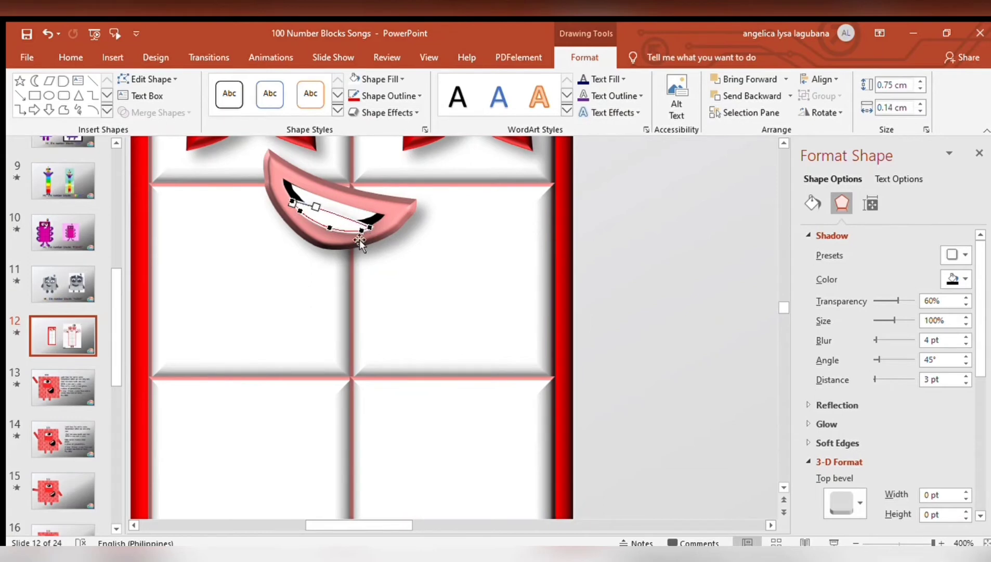
pyautogui.moveTo(353, 234); pyautogui.dragTo(325, 217)
pyautogui.click(371, 281)
pyautogui.click(322, 229)
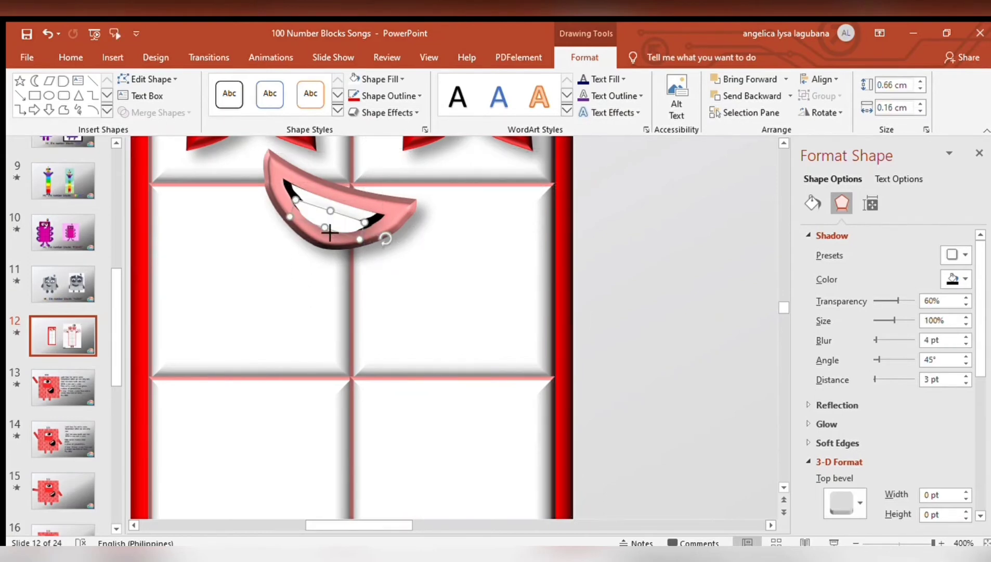
pyautogui.moveTo(323, 229); pyautogui.dragTo(334, 214)
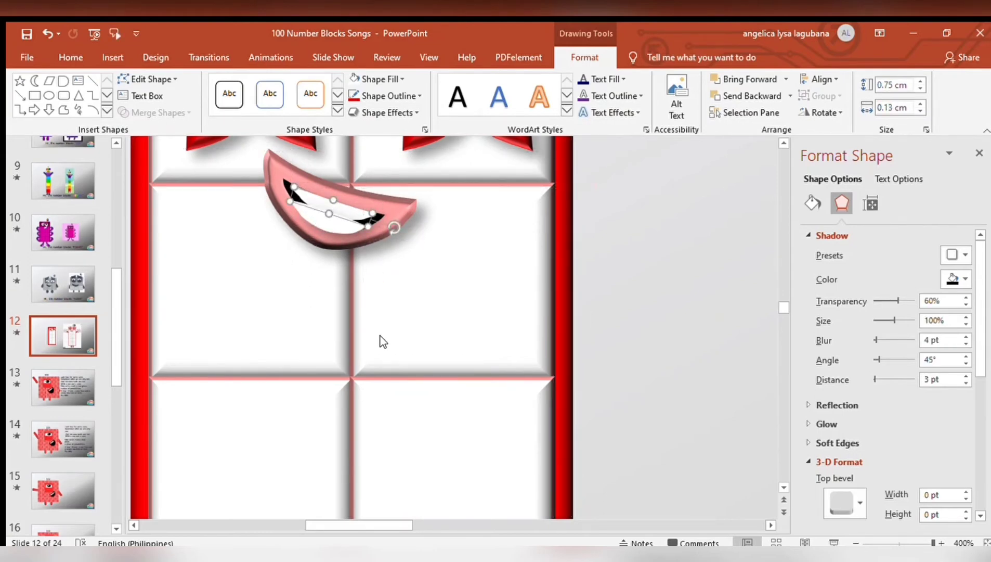
pyautogui.hotkey('ctrl', 'z')
pyautogui.hotkey('ctrl', 'z')
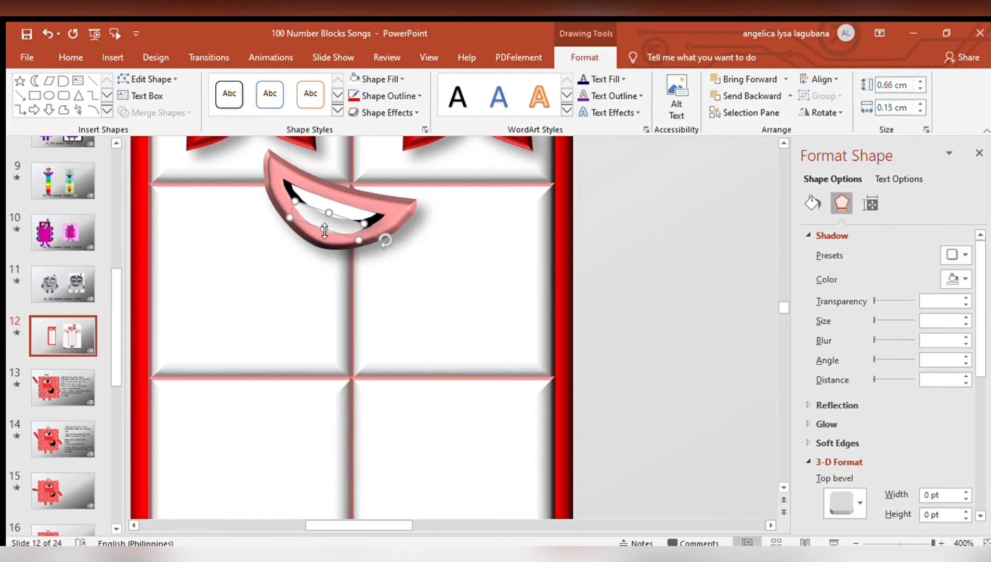
pyautogui.moveTo(327, 225); pyautogui.dragTo(338, 228)
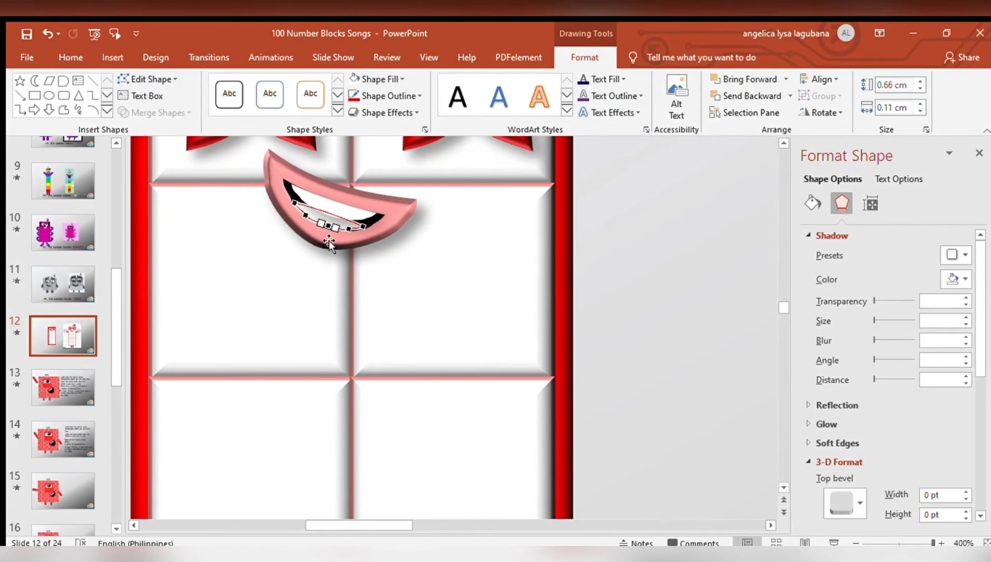
pyautogui.moveTo(327, 233); pyautogui.dragTo(327, 227)
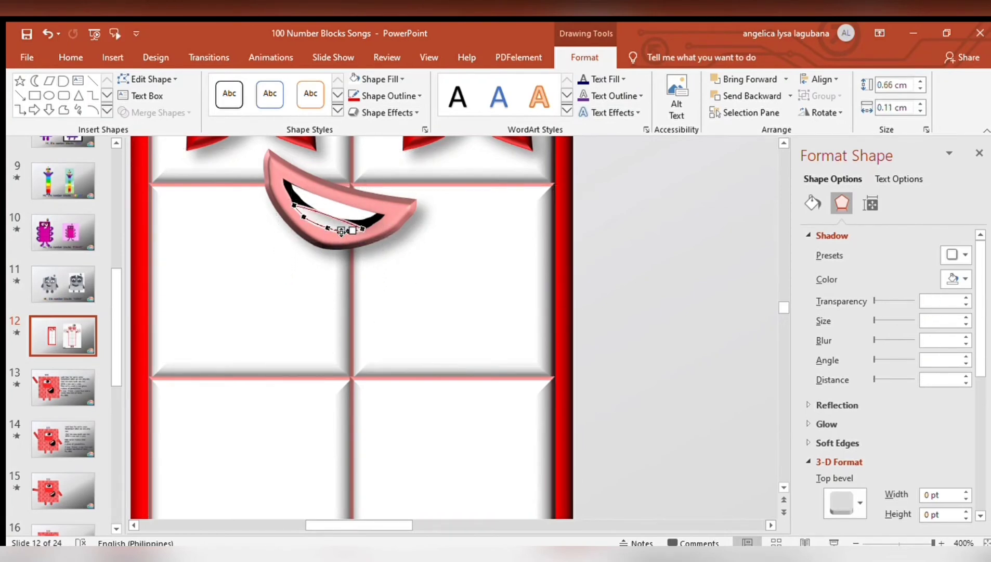
pyautogui.click(479, 303)
pyautogui.keyDown('ctrl'); pyautogui.scroll(-2, 432, 301); pyautogui.keyUp('ctrl')
pyautogui.keyDown('ctrl'); pyautogui.scroll(-3, 432, 301); pyautogui.keyUp('ctrl')
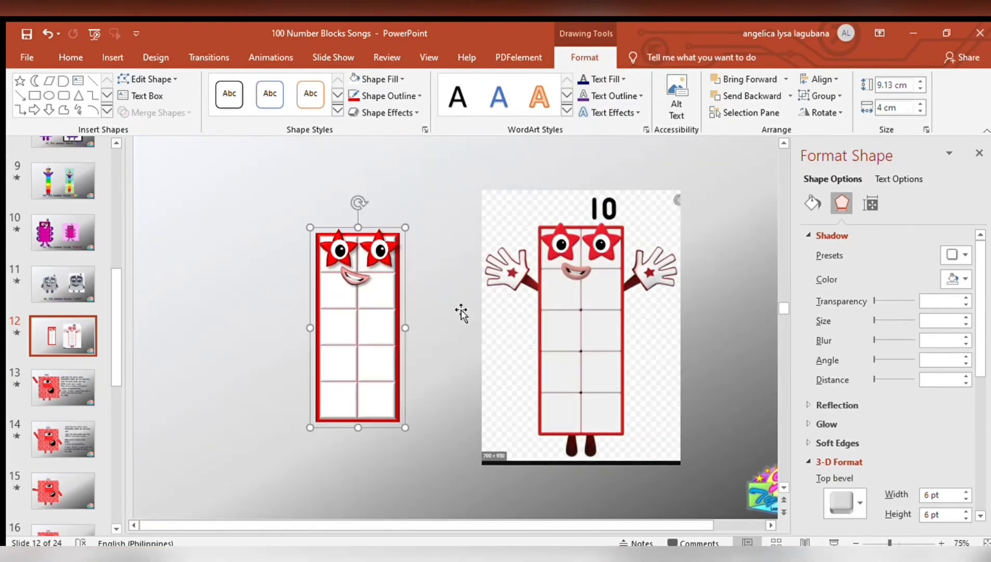
# Draw an oval leg shape below the bottom of the grid.
pyautogui.click(443, 307)
pyautogui.click(111, 57)
pyautogui.click(237, 99)
pyautogui.click(245, 156)
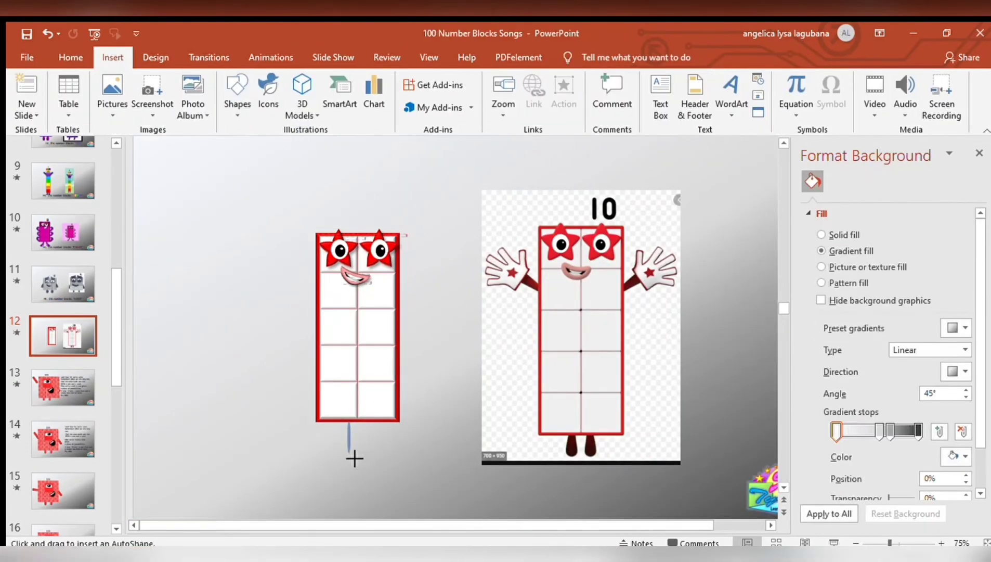
pyautogui.moveTo(346, 423); pyautogui.dragTo(358, 457)
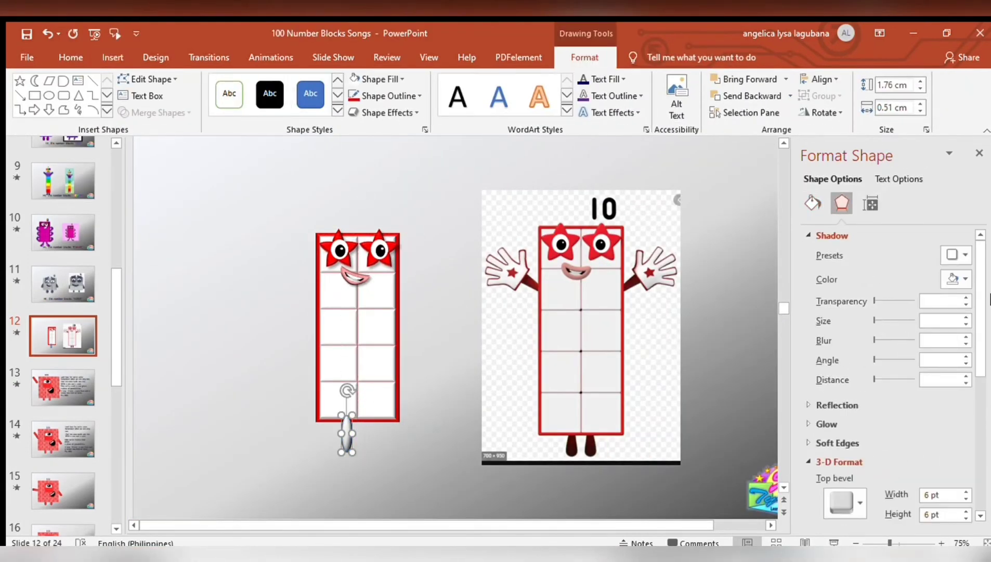
# Give the leg a red gradient fill at 270° and duplicate it beside the first.
pyautogui.click(813, 203)
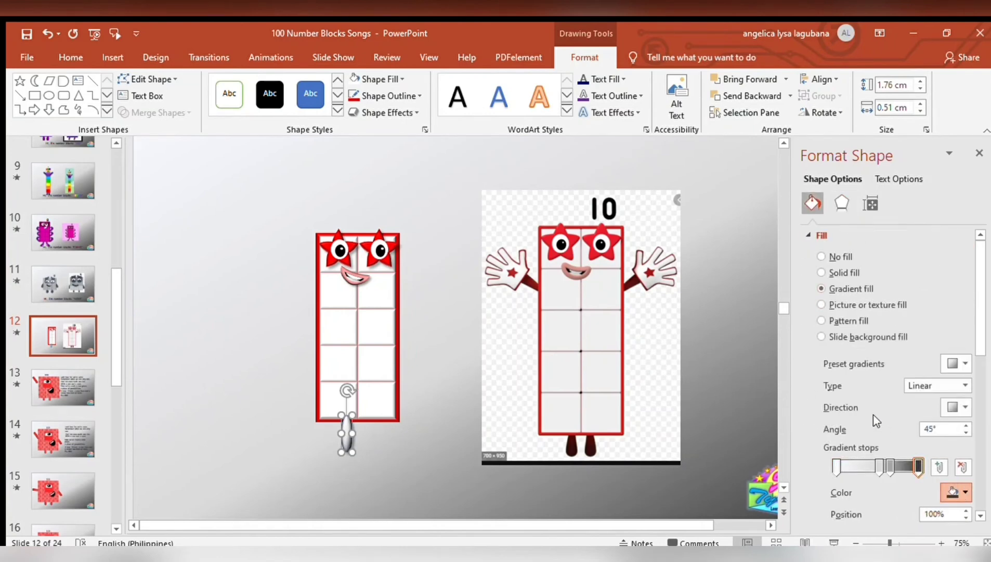
pyautogui.click(956, 492)
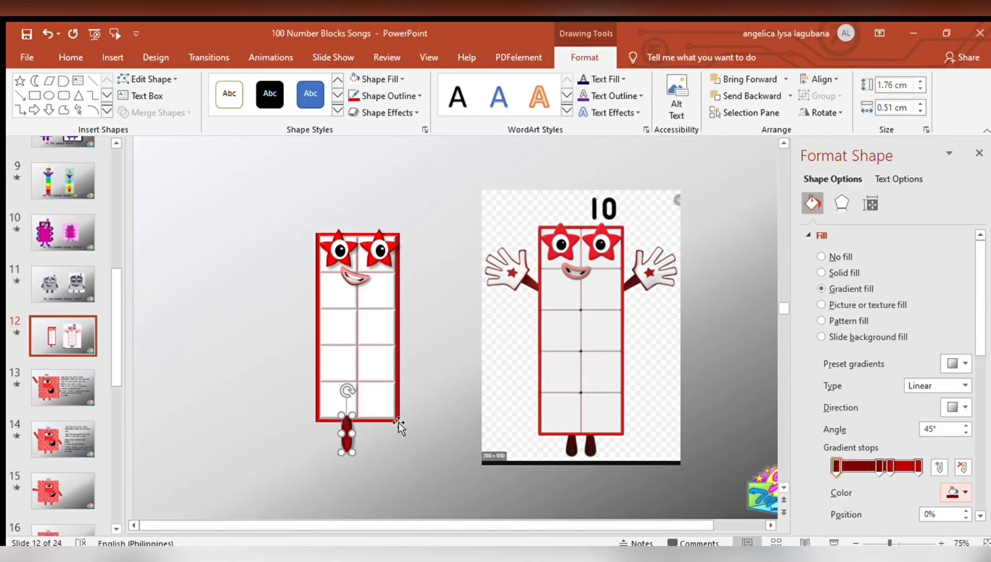
pyautogui.click(957, 402)
pyautogui.click(899, 458)
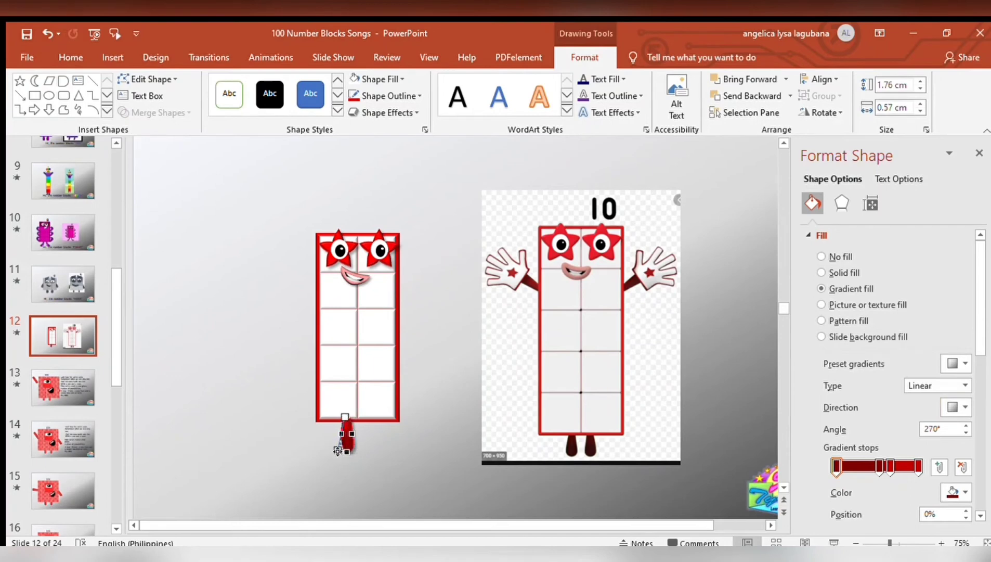
pyautogui.click(344, 431)
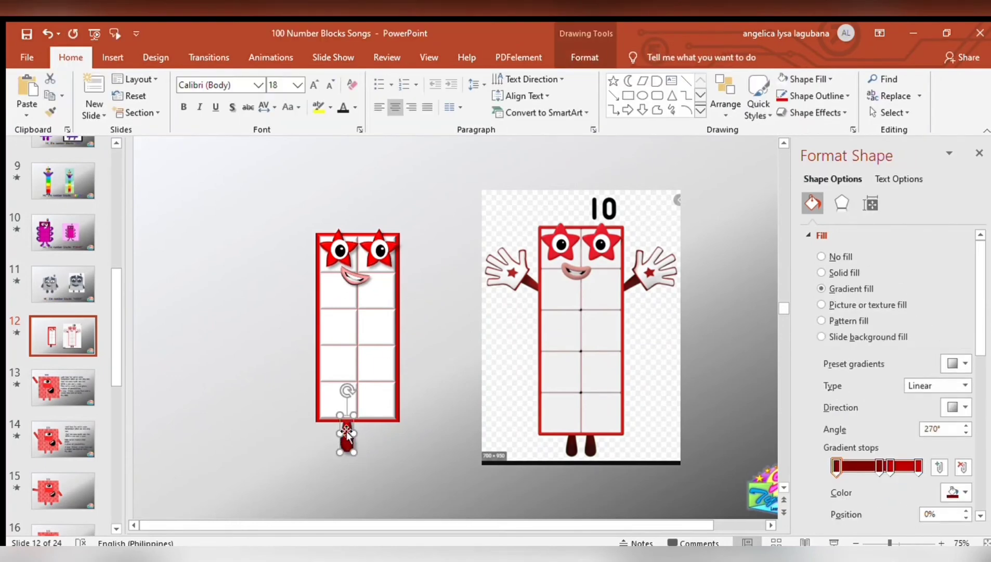
pyautogui.moveTo(360, 438); pyautogui.dragTo(418, 324)
# Finish the arm outline and copy the gloved hand from slide 7.
pyautogui.click(449, 351)
pyautogui.click(410, 280)
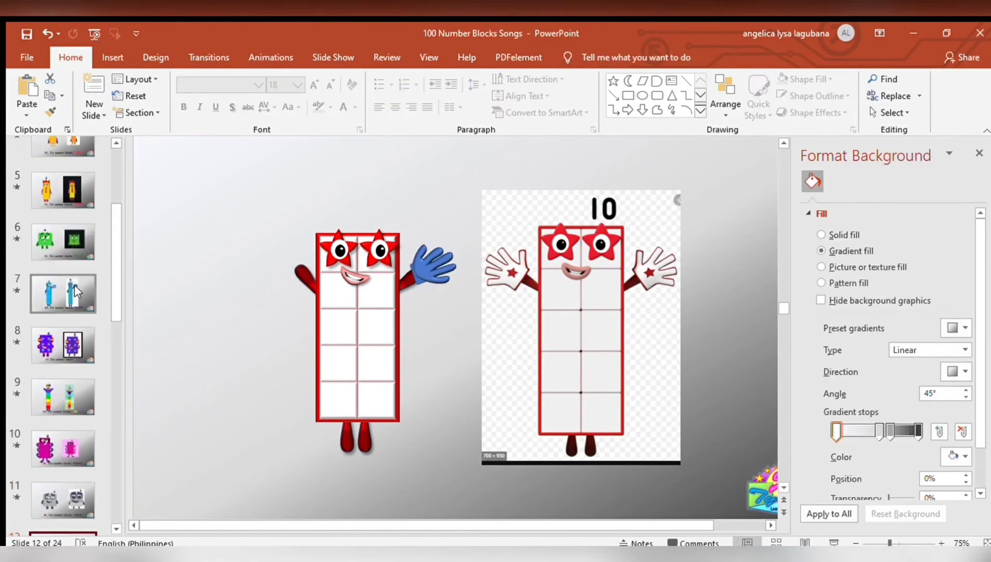
pyautogui.click(76, 278)
pyautogui.click(375, 244)
pyautogui.hotkey('ctrl', 'c')
# Paste the hand onto slide 12, recolour it white, and add a second hand on the left arm.
pyautogui.click(62, 424)
pyautogui.hotkey('ctrl', 'v')
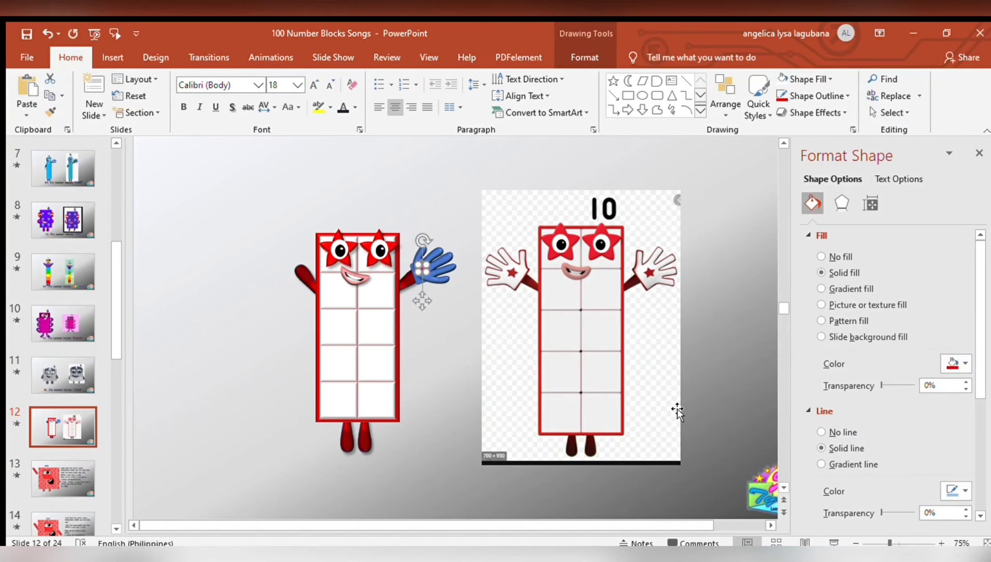
pyautogui.click(431, 276)
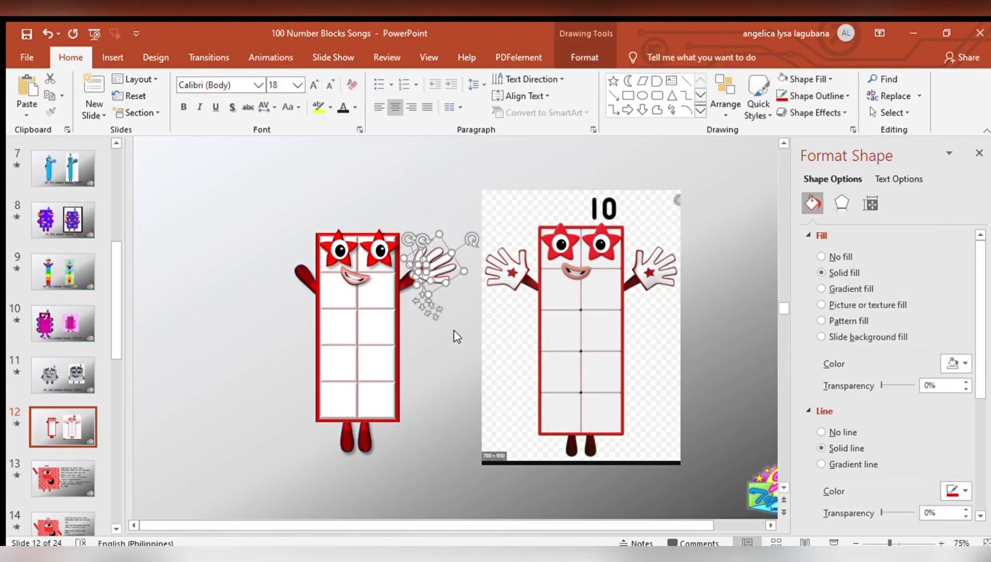
pyautogui.moveTo(285, 262)
pyautogui.mouseDown()
pyautogui.moveTo(237, 261)
pyautogui.moveTo(294, 284)
pyautogui.mouseUp()
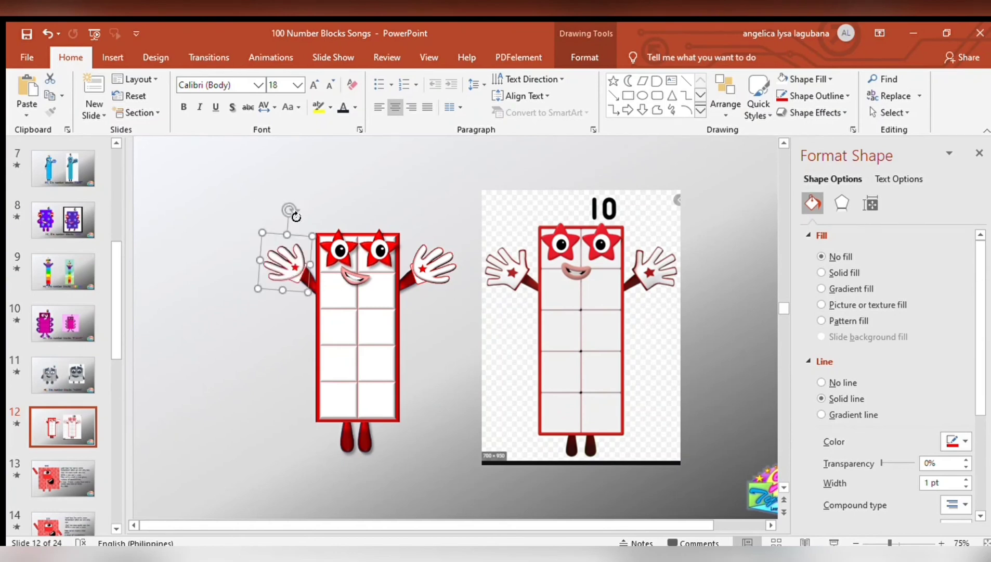
# Add a '10' text box label above the top of the Ten block.
pyautogui.click(112, 57)
pyautogui.click(664, 99)
pyautogui.click(359, 184)
pyautogui.write('10')
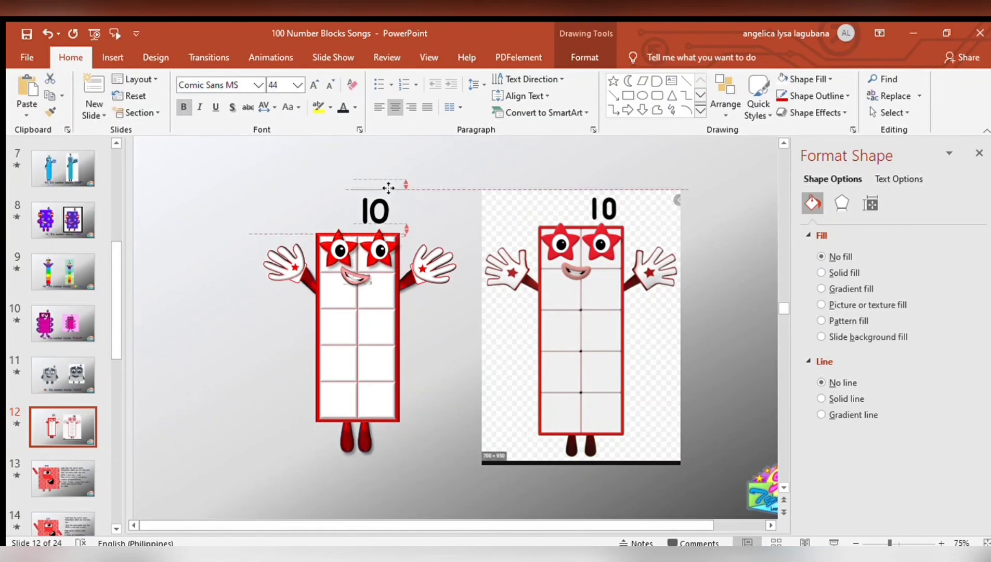
pyautogui.click(259, 228)
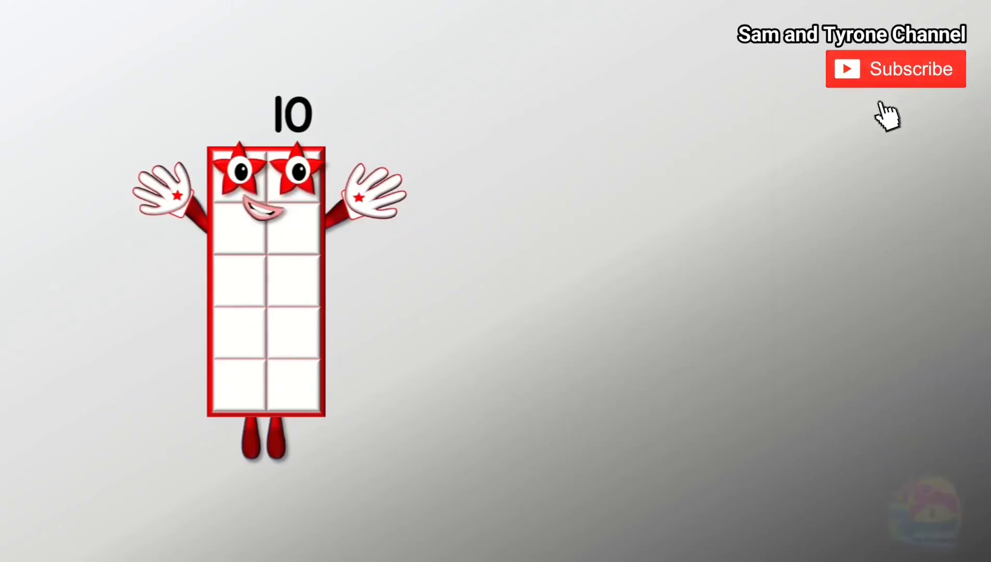